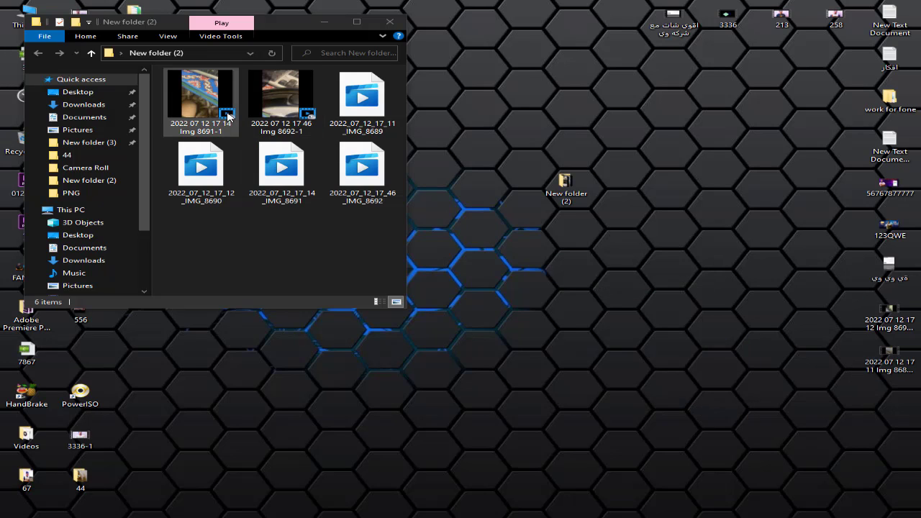
Delete the Img 8691-1, Img 8692-1, IMG_8689 and IMG_8690 video files from New folder (2)
{"action": "left_click", "coordinate": [227, 116]}
{"action": "left_click", "coordinate": [280, 101], "text": "ctrl"}
{"action": "left_click_drag", "start_coordinate": [280, 101], "coordinate": [651, 512]}
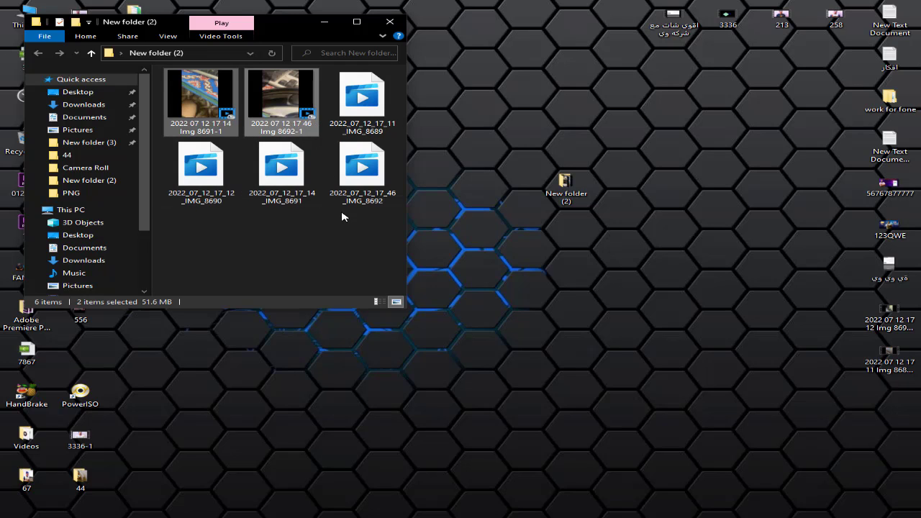
{"action": "left_click", "coordinate": [204, 191]}
{"action": "left_click", "coordinate": [175, 122], "text": "shift"}
{"action": "key", "text": "Delete"}
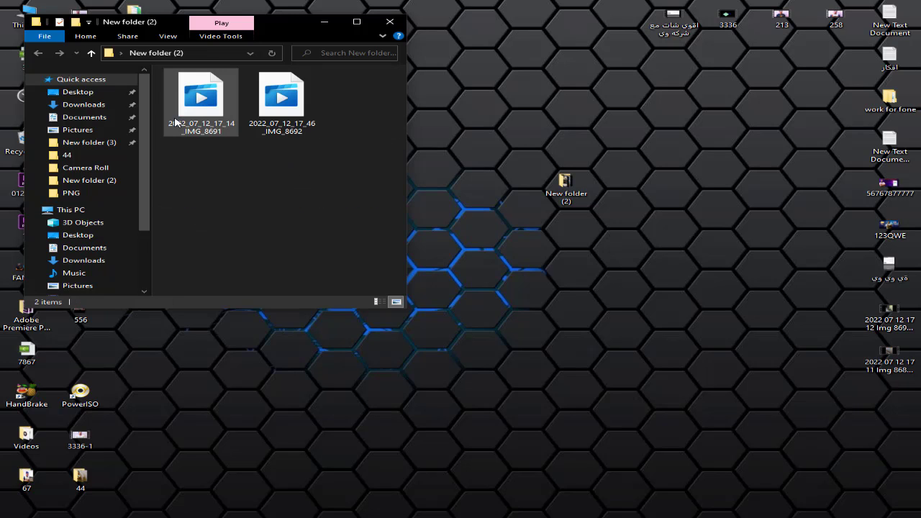
Select the two remaining videos, switch to FormatFactory and open its audio conversion to WAV
{"action": "left_click_drag", "start_coordinate": [173, 211], "coordinate": [288, 115]}
{"action": "right_click", "coordinate": [290, 108]}
{"action": "mouse_move", "coordinate": [362, 278]}
{"action": "left_click", "coordinate": [603, 337]}
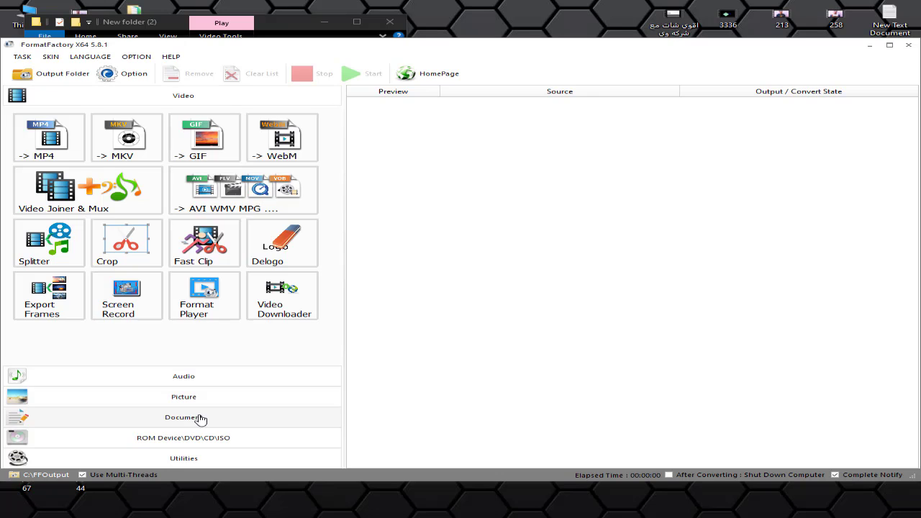
{"action": "left_click", "coordinate": [193, 375]}
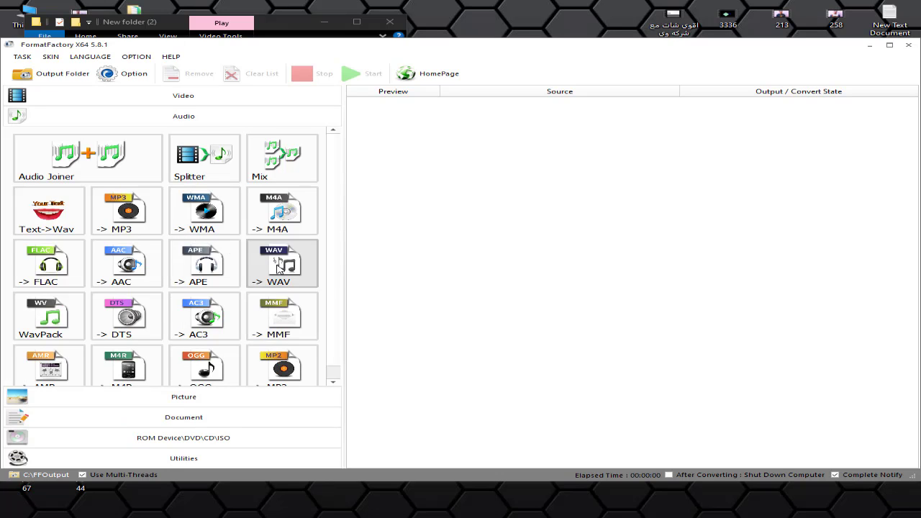
{"action": "left_click", "coordinate": [280, 266]}
Add the IMG_8691 and IMG_8692 videos to the WAV conversion list and copy their folder's path
{"action": "left_click", "coordinate": [284, 30]}
{"action": "left_click_drag", "start_coordinate": [286, 121], "coordinate": [483, 278]}
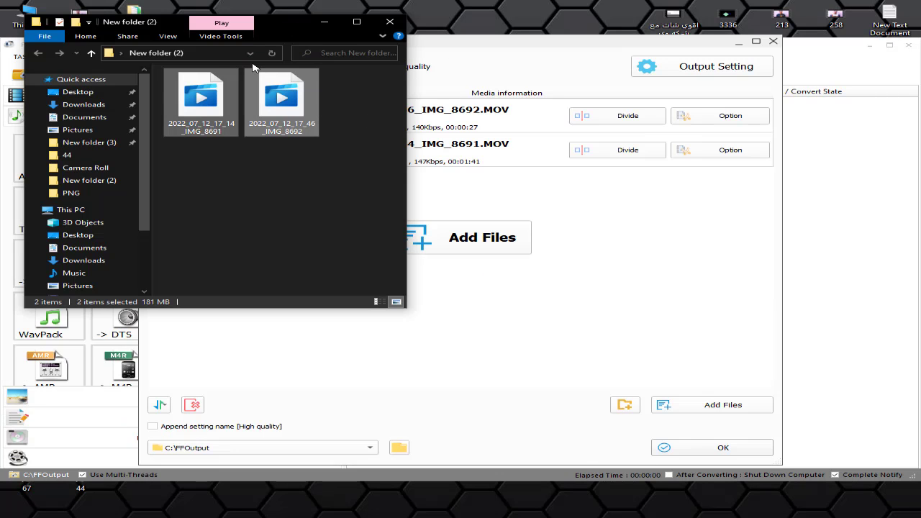
{"action": "left_click", "coordinate": [211, 57]}
{"action": "right_click", "coordinate": [211, 57]}
{"action": "left_click", "coordinate": [250, 94]}
Clear the duplicated WAV conversion list and add the IMG_8691 and IMG_8692 videos once
{"action": "left_click_drag", "start_coordinate": [281, 101], "coordinate": [579, 246]}
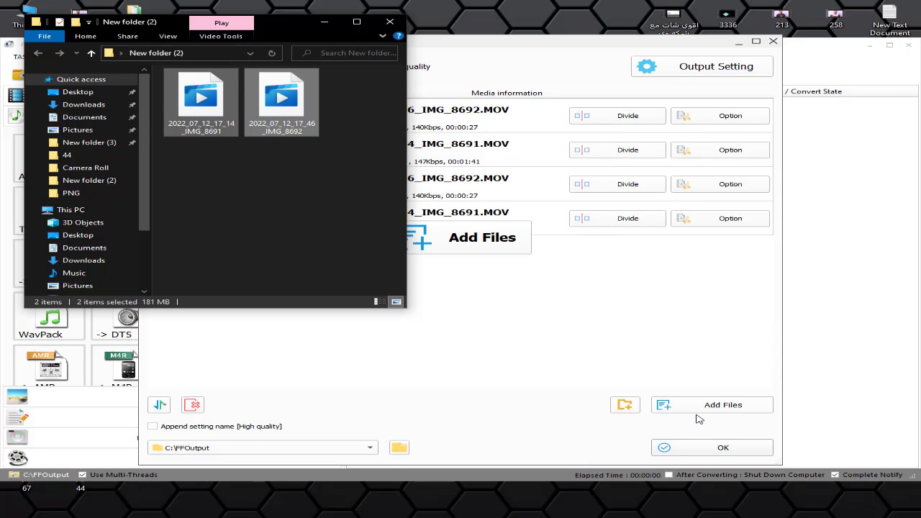
{"action": "left_click", "coordinate": [192, 405]}
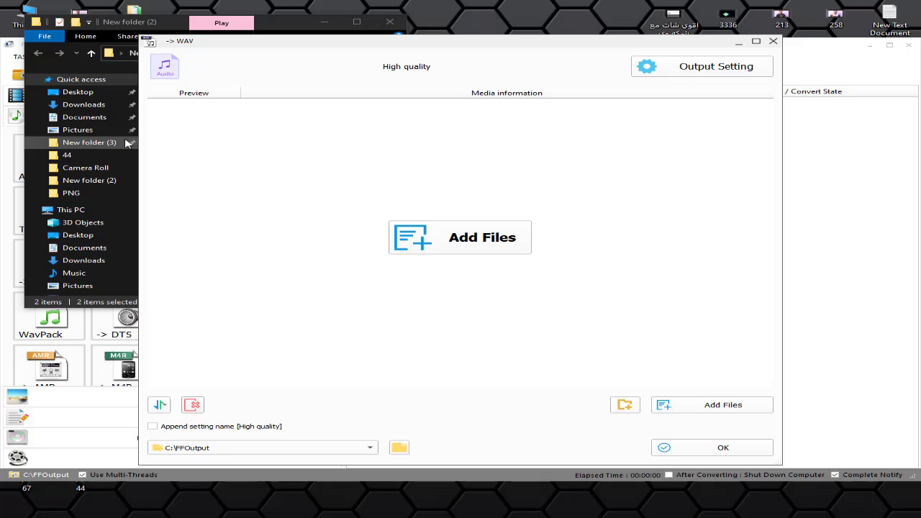
{"action": "left_click", "coordinate": [144, 23]}
{"action": "left_click_drag", "start_coordinate": [288, 101], "coordinate": [530, 280]}
Set the conversion's output folder to New folder (2) on the Desktop using the copied path
{"action": "left_click", "coordinate": [411, 446]}
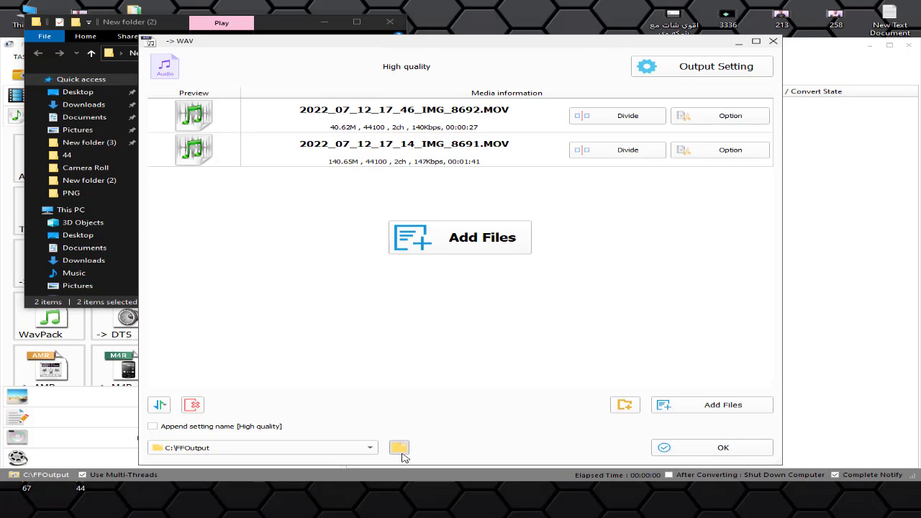
{"action": "left_click", "coordinate": [402, 452]}
{"action": "left_click", "coordinate": [366, 62]}
{"action": "key", "text": "ctrl+v"}
{"action": "key", "text": "Return"}
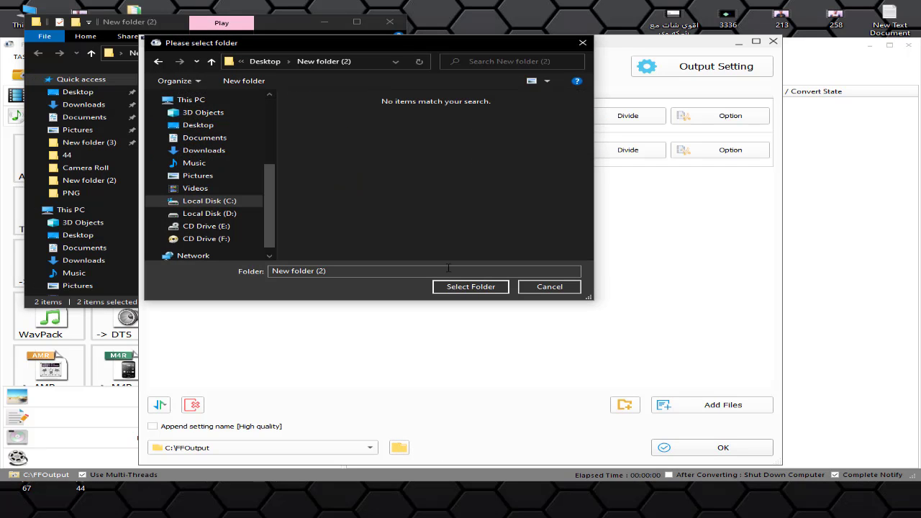
{"action": "left_click", "coordinate": [471, 286]}
Convert both MOV files to WAV and close FormatFactory
{"action": "left_click", "coordinate": [722, 447]}
{"action": "left_click", "coordinate": [363, 73]}
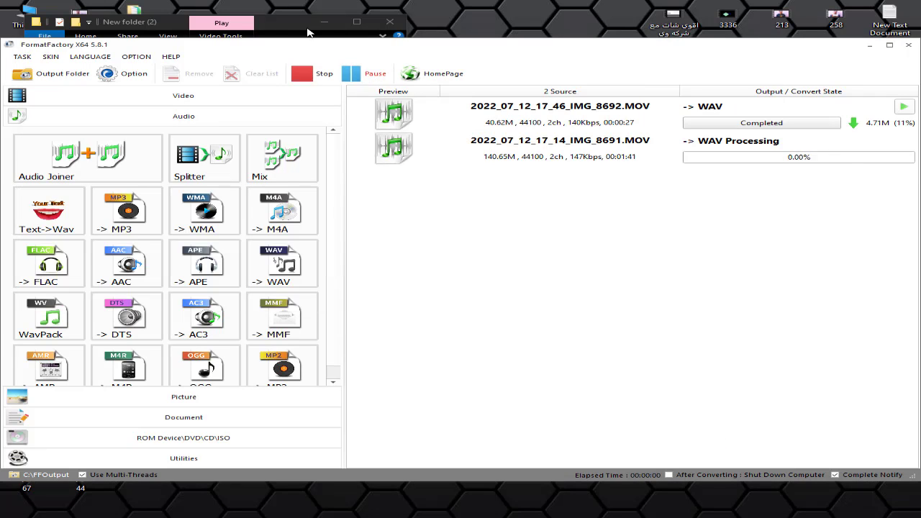
{"action": "left_click", "coordinate": [430, 294]}
{"action": "left_click", "coordinate": [908, 44]}
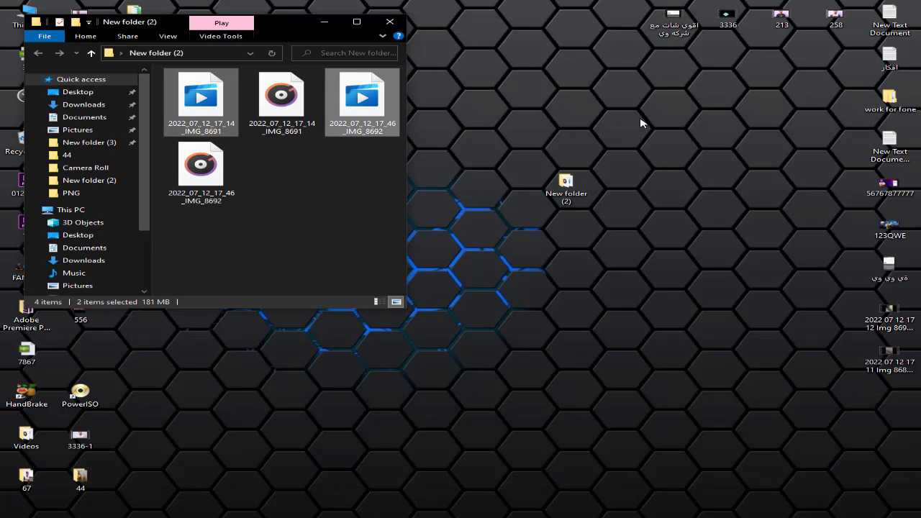
Import the two converted WAV files into the Camtasia project and place the IMG_8691 audio at the start of Track 1
{"action": "left_click", "coordinate": [282, 100]}
{"action": "left_click", "coordinate": [200, 169], "text": "ctrl"}
{"action": "left_click_drag", "start_coordinate": [201, 169], "coordinate": [196, 225]}
{"action": "left_click_drag", "start_coordinate": [153, 186], "coordinate": [695, 496]}
{"action": "left_click_drag", "start_coordinate": [213, 173], "coordinate": [123, 497]}
{"action": "left_click_drag", "start_coordinate": [697, 434], "coordinate": [66, 436]}
{"action": "left_click", "coordinate": [281, 423]}
{"action": "left_click", "coordinate": [282, 423]}
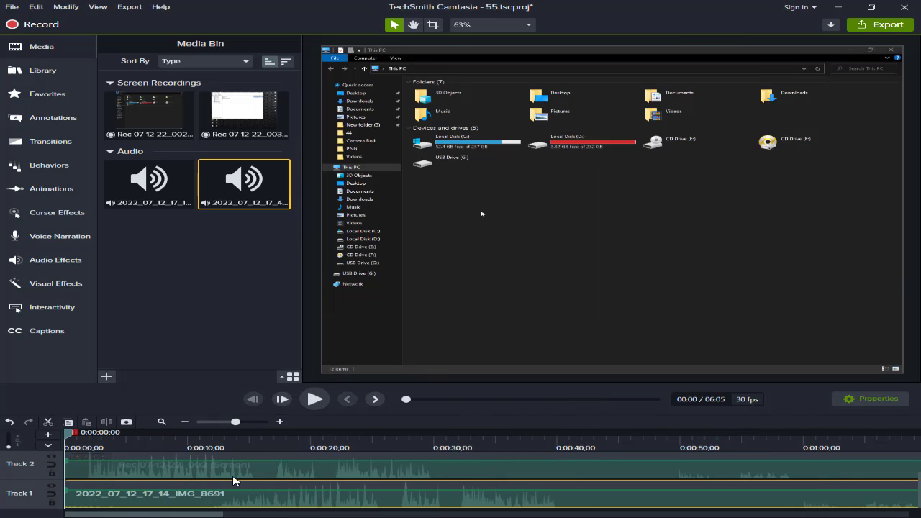
Move the Rec 07-12-22_002 clip on Track 2 to start at about 7 seconds and play the timeline
{"action": "left_click_drag", "start_coordinate": [231, 477], "coordinate": [315, 474]}
{"action": "left_click", "coordinate": [182, 438]}
{"action": "key", "text": "space"}
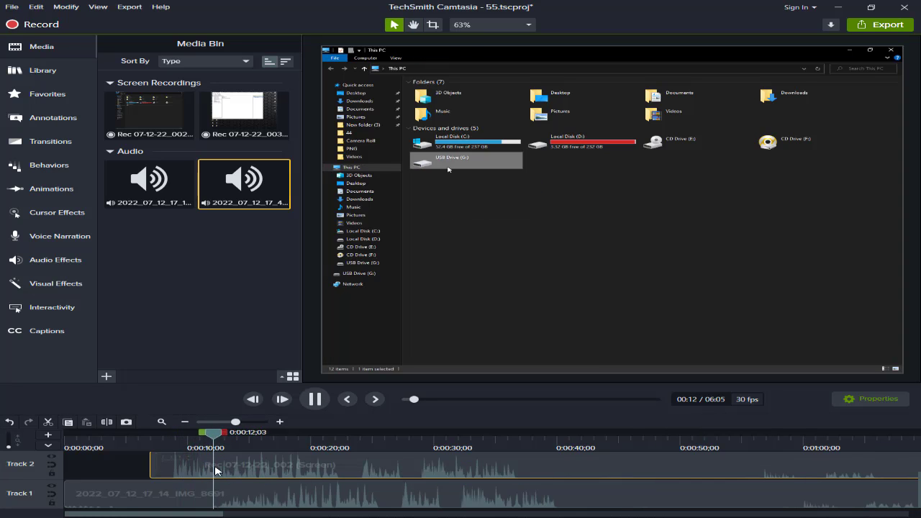
Stop playback at 0:00:14;00 and split the IMG_8691 audio on Track 1 there
{"action": "key", "text": "space"}
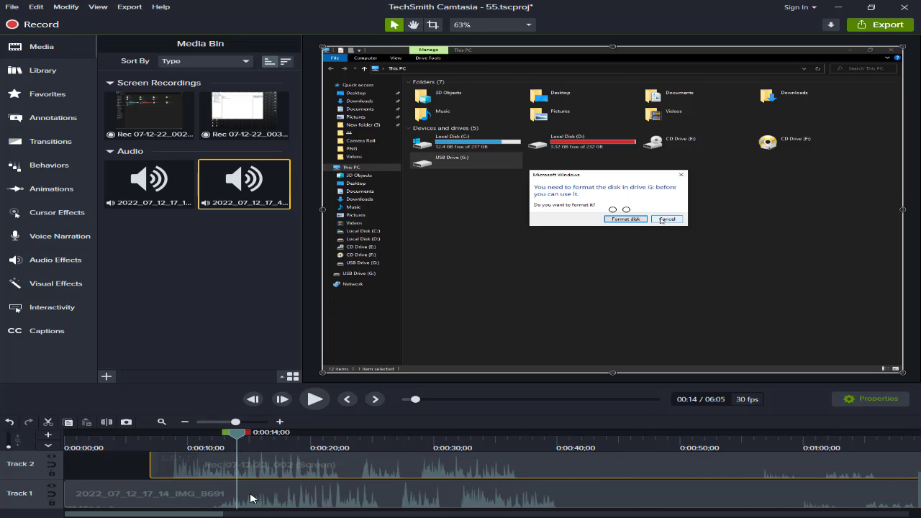
{"action": "left_click", "coordinate": [201, 496]}
{"action": "key", "text": "s"}
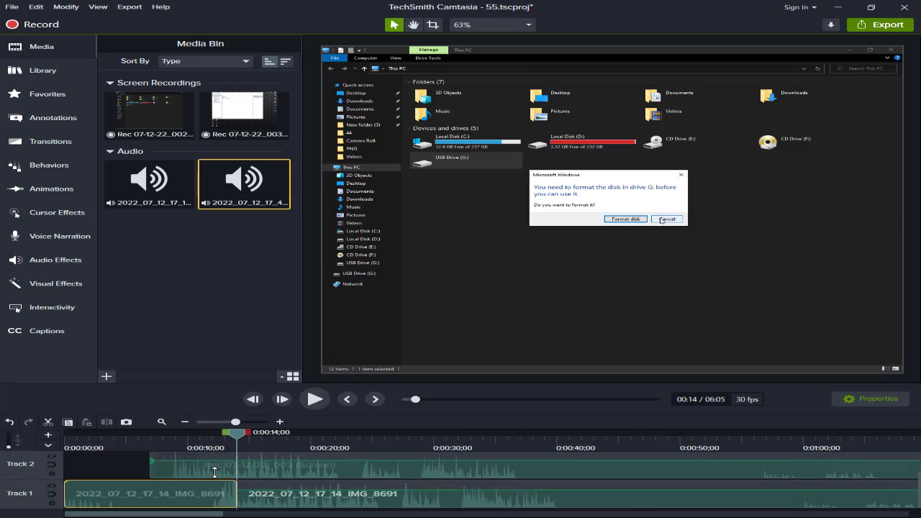
Move the two clips at the end of Track 2 about four minutes further along the timeline
{"action": "left_click", "coordinate": [214, 472]}
{"action": "left_click", "coordinate": [186, 422]}
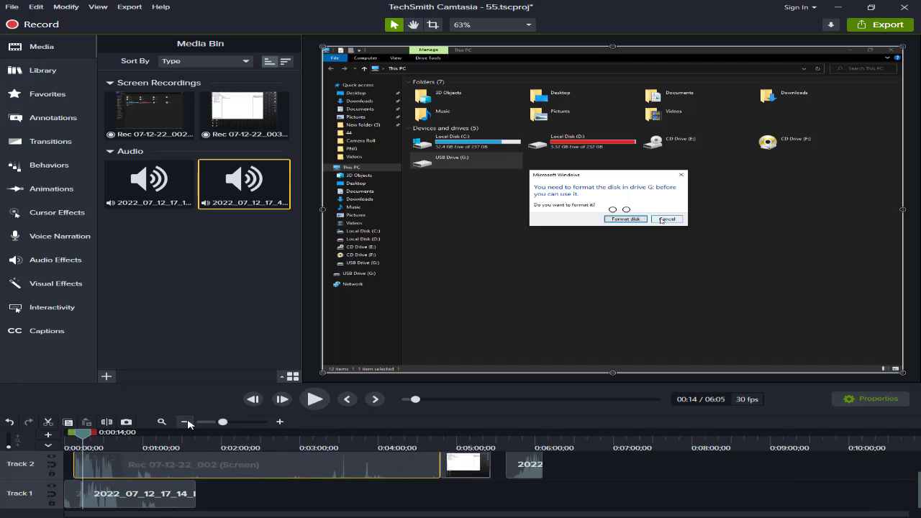
{"action": "left_click_drag", "start_coordinate": [600, 489], "coordinate": [474, 471]}
{"action": "left_click_drag", "start_coordinate": [481, 471], "coordinate": [785, 479]}
Move the Rec 07-12-22_002 clip to start at 0:00:10;05 and play it back against the Track 1 audio
{"action": "left_click", "coordinate": [279, 423]}
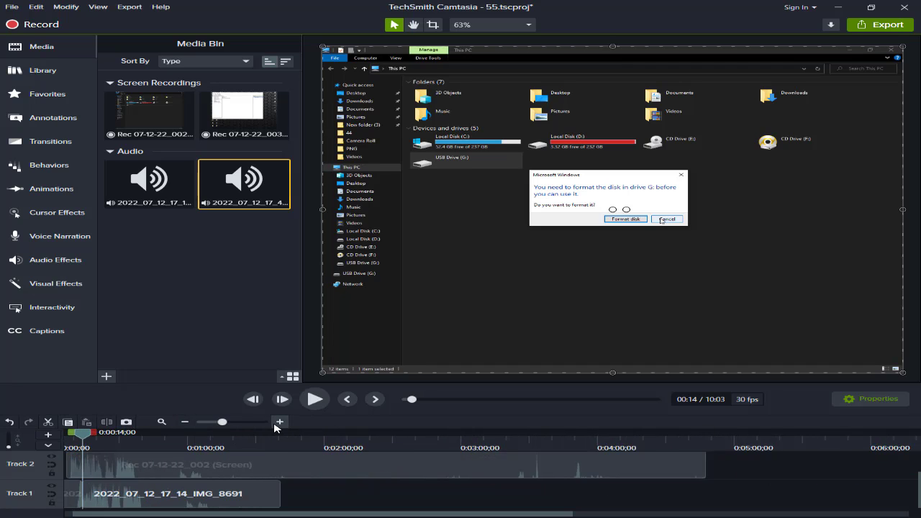
{"action": "left_click", "coordinate": [279, 423]}
{"action": "left_click_drag", "start_coordinate": [81, 434], "coordinate": [174, 501]}
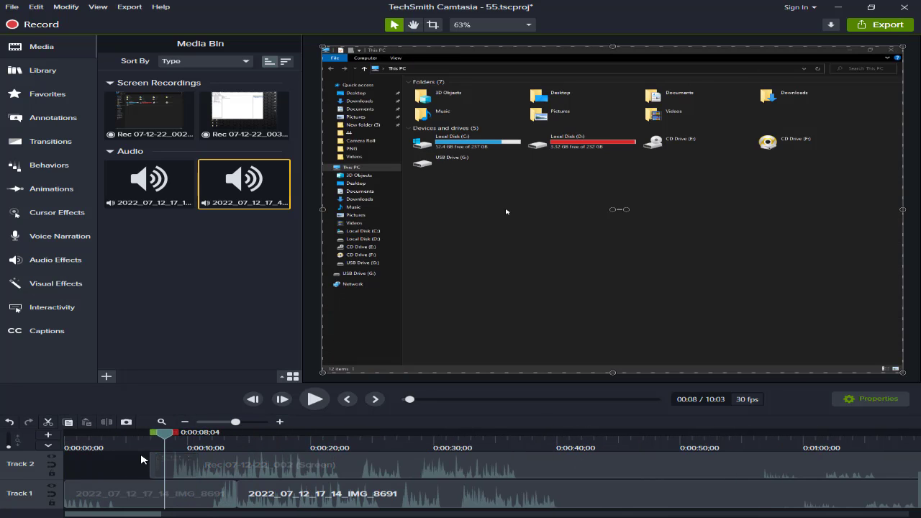
{"action": "left_click_drag", "start_coordinate": [143, 459], "coordinate": [264, 471]}
{"action": "key", "text": "space"}
{"action": "left_click", "coordinate": [279, 422]}
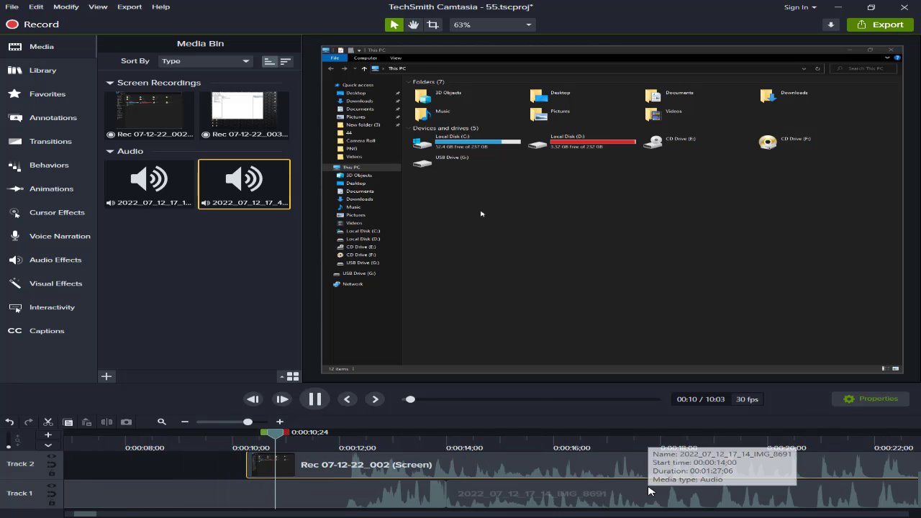
{"action": "left_click", "coordinate": [280, 422]}
{"action": "left_click", "coordinate": [280, 422]}
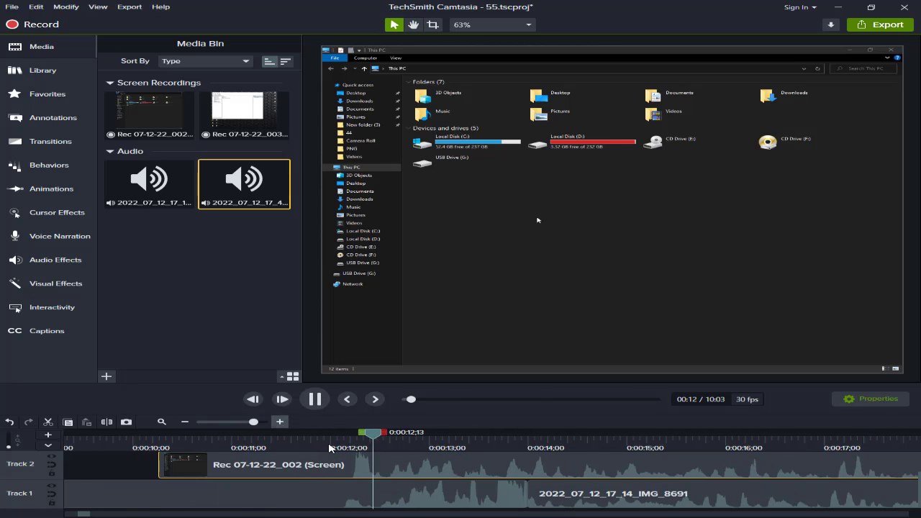
{"action": "key", "text": "space"}
Cut the opening section from 0:00:00;00 to 0:00:12;01 out of both tracks
{"action": "left_click", "coordinate": [185, 422]}
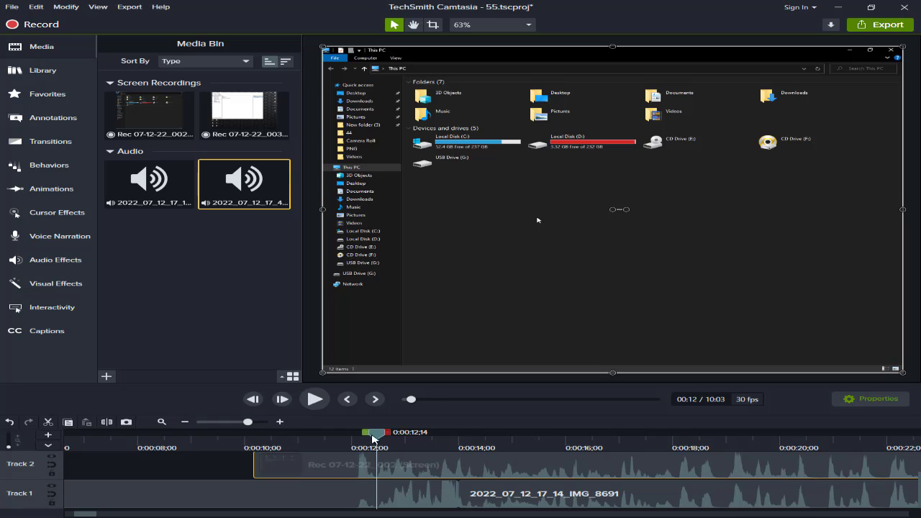
{"action": "left_click_drag", "start_coordinate": [373, 437], "coordinate": [352, 455]}
{"action": "left_click_drag", "start_coordinate": [405, 469], "coordinate": [404, 471]}
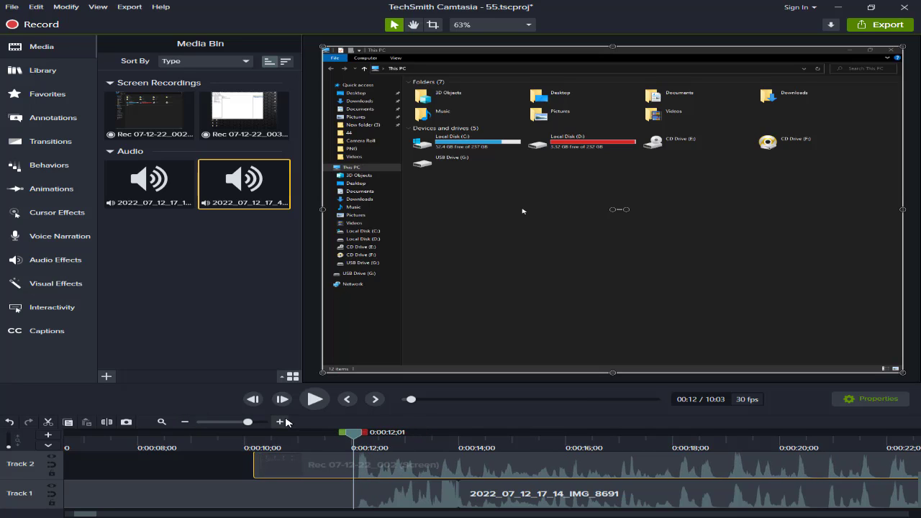
{"action": "left_click", "coordinate": [281, 421]}
{"action": "left_click", "coordinate": [280, 422]}
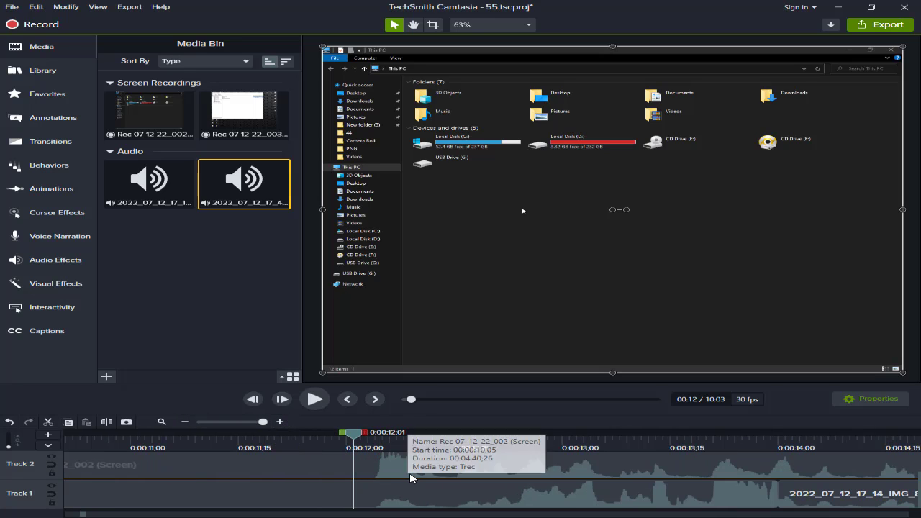
{"action": "left_click", "coordinate": [184, 422]}
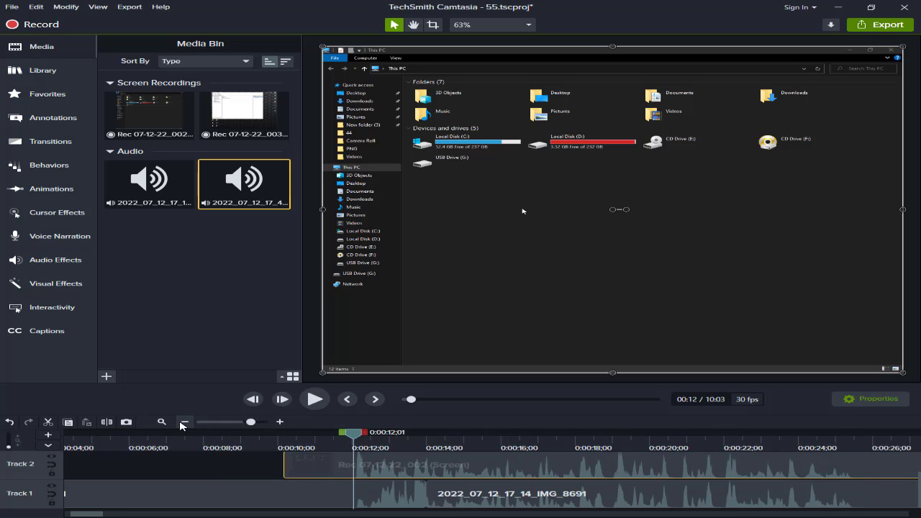
{"action": "left_click_drag", "start_coordinate": [350, 437], "coordinate": [1, 481]}
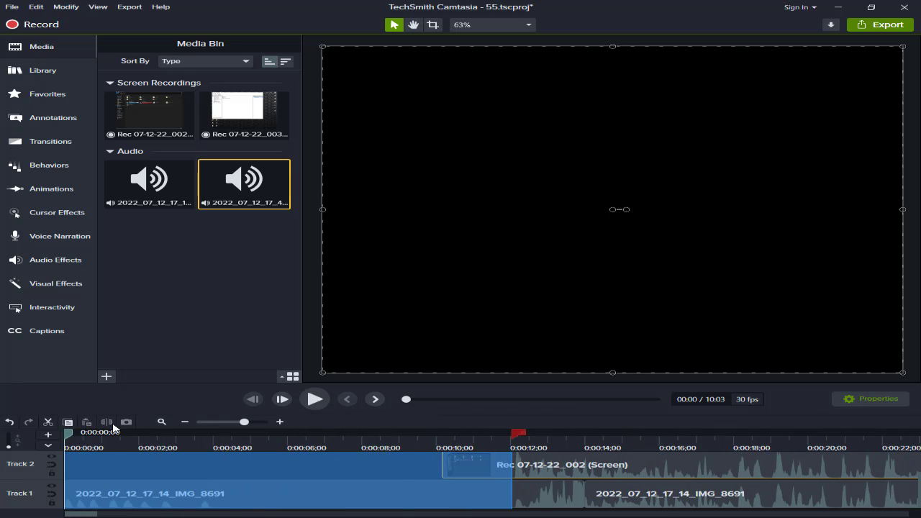
{"action": "left_click", "coordinate": [47, 422]}
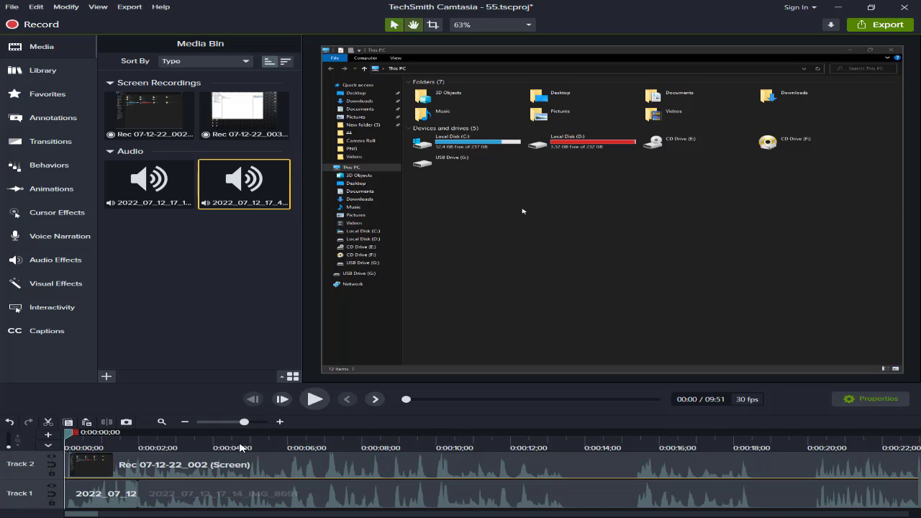
Play back the trimmed opening to check how the Track 1 audio matches the screen recording
{"action": "key", "text": "space"}
{"action": "key", "text": "space"}
{"action": "left_click", "coordinate": [103, 485]}
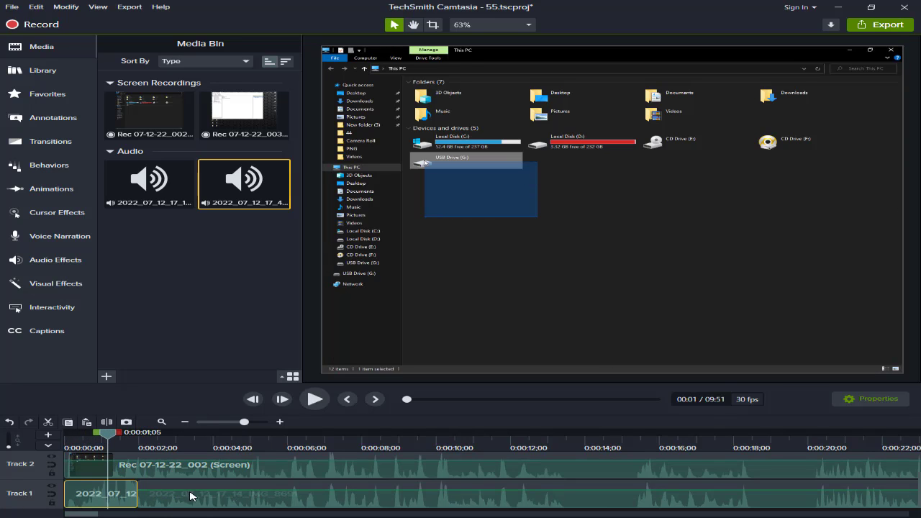
{"action": "key", "text": "space"}
{"action": "left_click", "coordinate": [186, 423]}
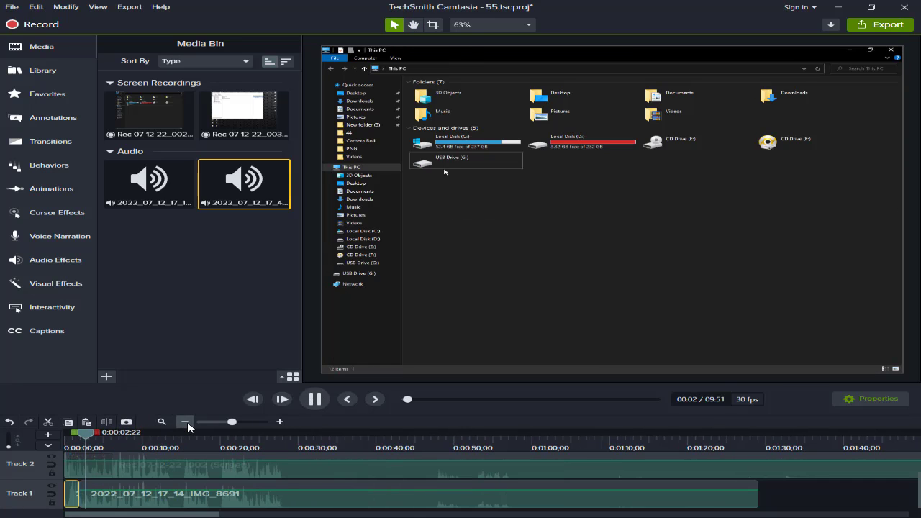
{"action": "left_click", "coordinate": [279, 422]}
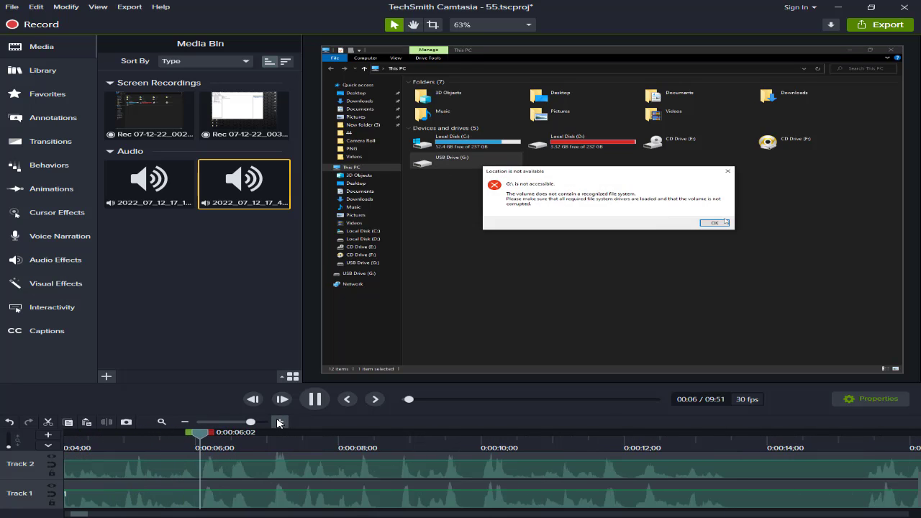
{"action": "left_click", "coordinate": [185, 422]}
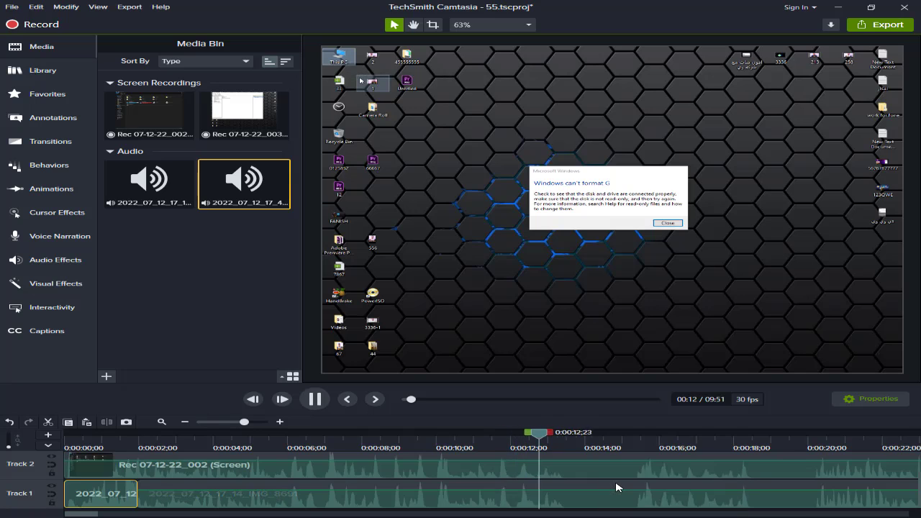
Cut a section of about two seconds ending at 0:00:15;10 out of both tracks
{"action": "key", "text": "space"}
{"action": "scroll", "coordinate": [614, 485], "scroll_direction": "down", "scroll_amount": 2}
{"action": "left_click_drag", "start_coordinate": [317, 437], "coordinate": [348, 448]}
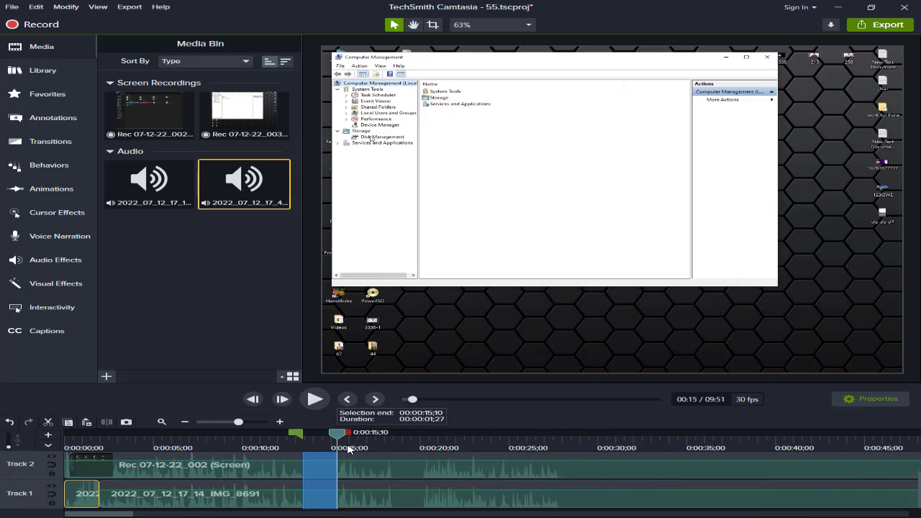
{"action": "left_click", "coordinate": [49, 423]}
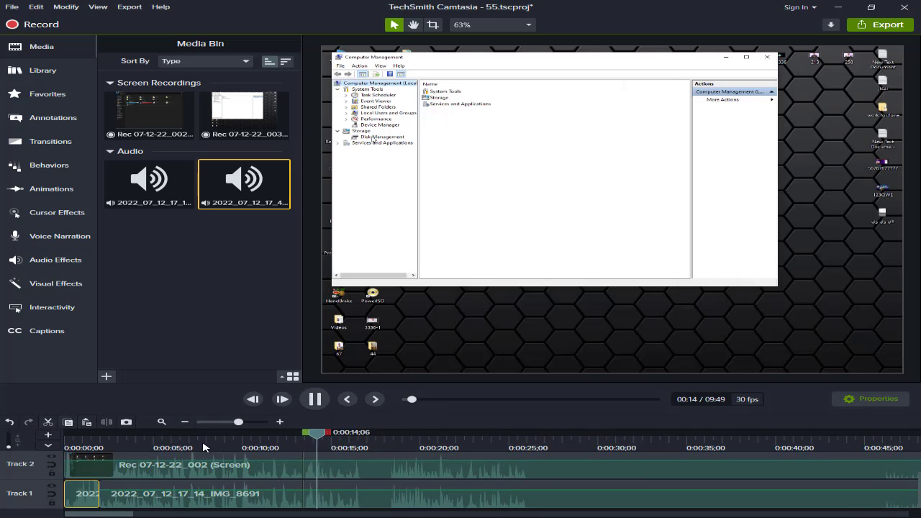
Cut the quiet gap of about 1.5 seconds starting at 0:00:16;23 out of both tracks and resume playback
{"action": "left_click", "coordinate": [285, 423]}
{"action": "key", "text": "space"}
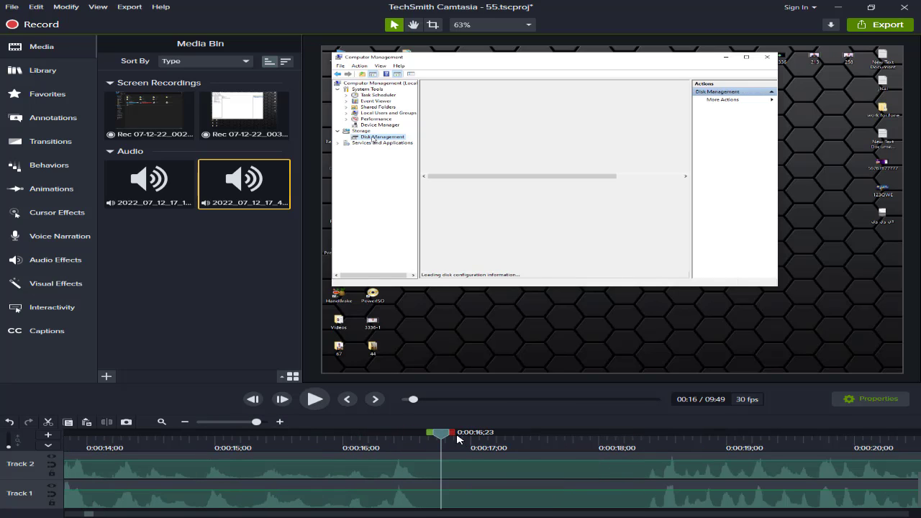
{"action": "left_click_drag", "start_coordinate": [457, 435], "coordinate": [654, 496]}
{"action": "left_click", "coordinate": [46, 422]}
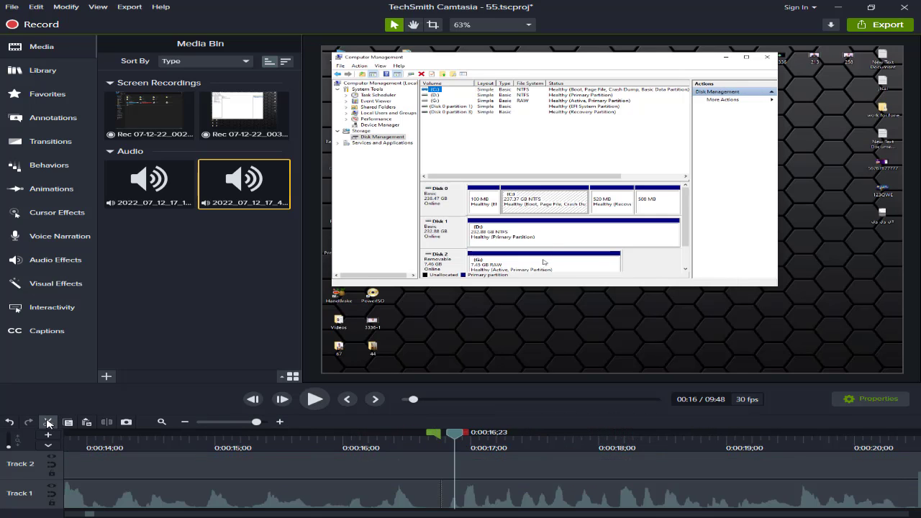
{"action": "key", "text": "space"}
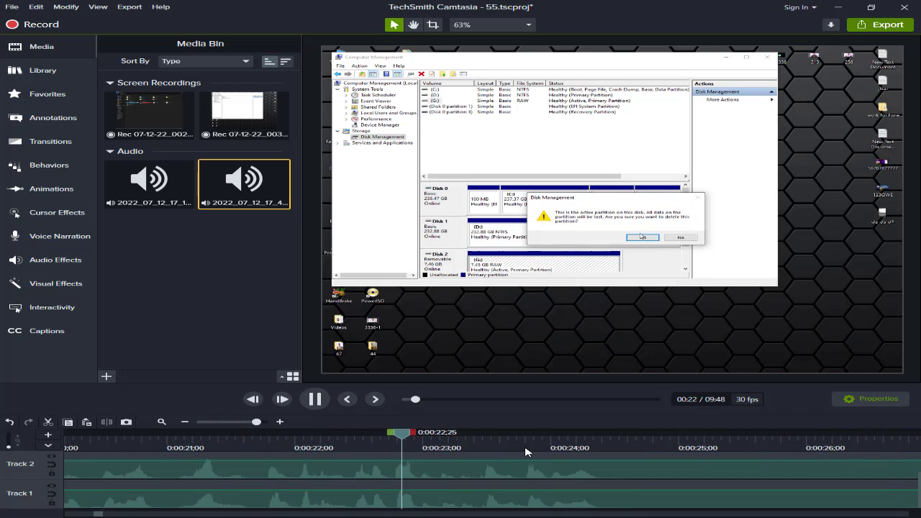
Cut the section from 0:00:24;14 to 0:07:21;28 out of both tracks
{"action": "left_click", "coordinate": [182, 423]}
{"action": "mouse_move", "coordinate": [579, 457]}
{"action": "left_mouse_down"}
{"action": "mouse_move", "coordinate": [534, 468]}
{"action": "mouse_move", "coordinate": [579, 470]}
{"action": "left_mouse_up"}
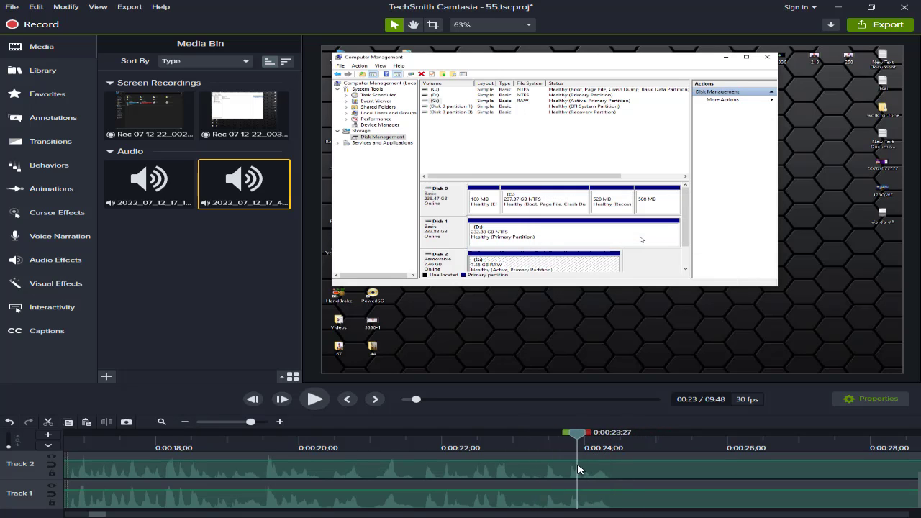
{"action": "left_click", "coordinate": [195, 423]}
{"action": "left_click", "coordinate": [192, 423]}
{"action": "left_click", "coordinate": [192, 424]}
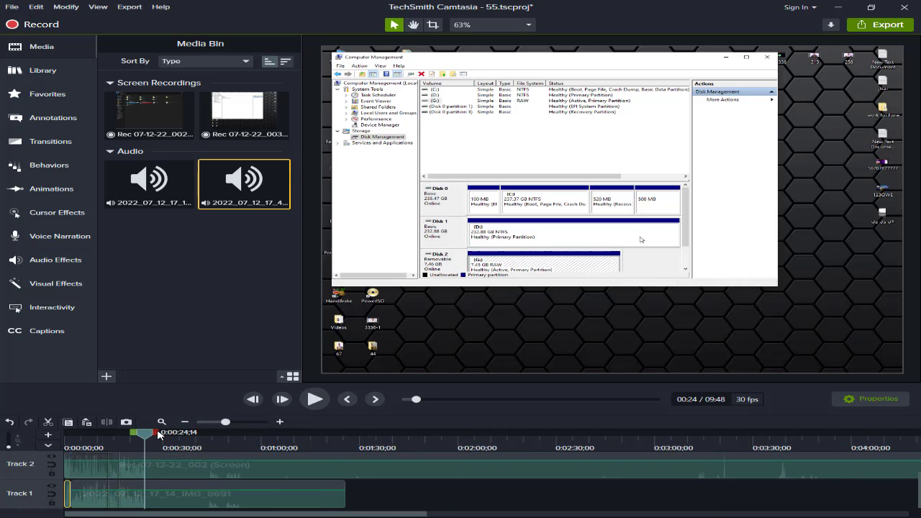
{"action": "left_click_drag", "start_coordinate": [156, 433], "coordinate": [772, 437]}
{"action": "left_click", "coordinate": [193, 424]}
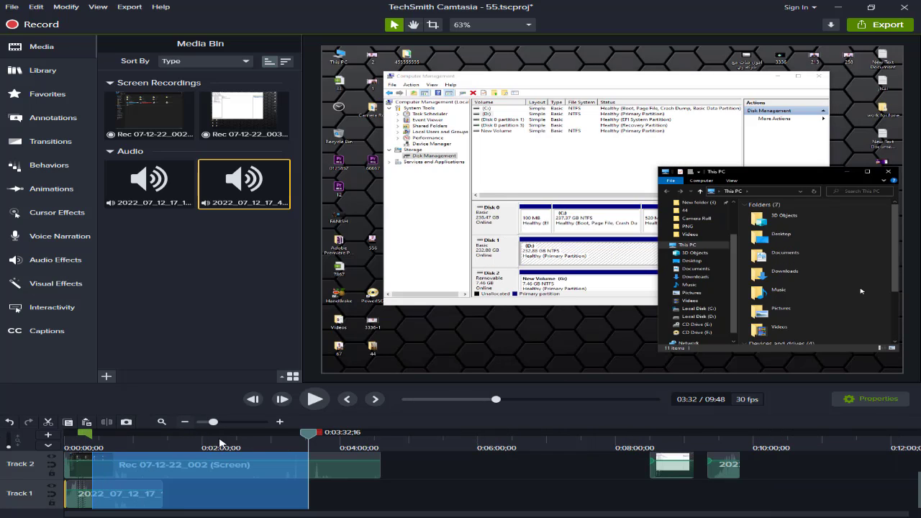
{"action": "left_click_drag", "start_coordinate": [324, 437], "coordinate": [582, 435]}
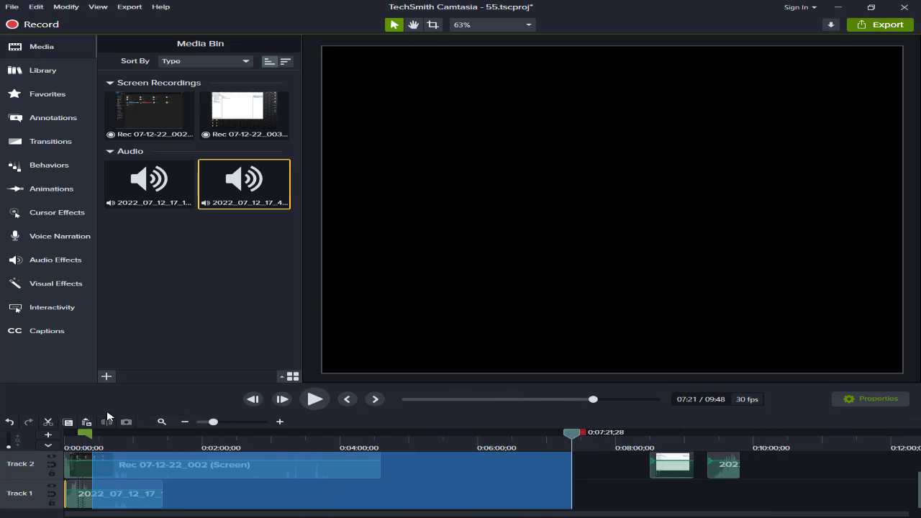
{"action": "left_click", "coordinate": [48, 423]}
Move the playhead to 0:00:15;02 and scale down the first screen recording clip toward the canvas's upper-right corner
{"action": "left_click", "coordinate": [85, 471]}
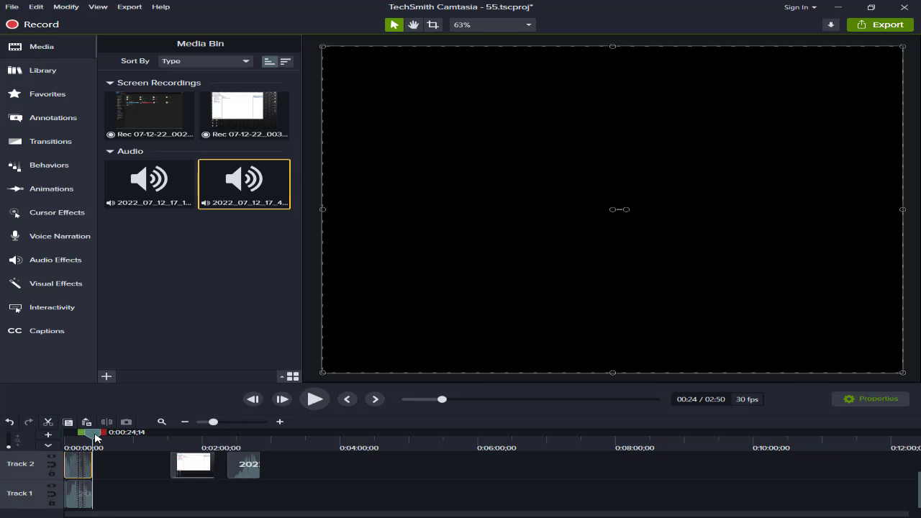
{"action": "left_click_drag", "start_coordinate": [95, 438], "coordinate": [84, 438]}
{"action": "left_click", "coordinate": [280, 423]}
{"action": "left_click", "coordinate": [168, 494]}
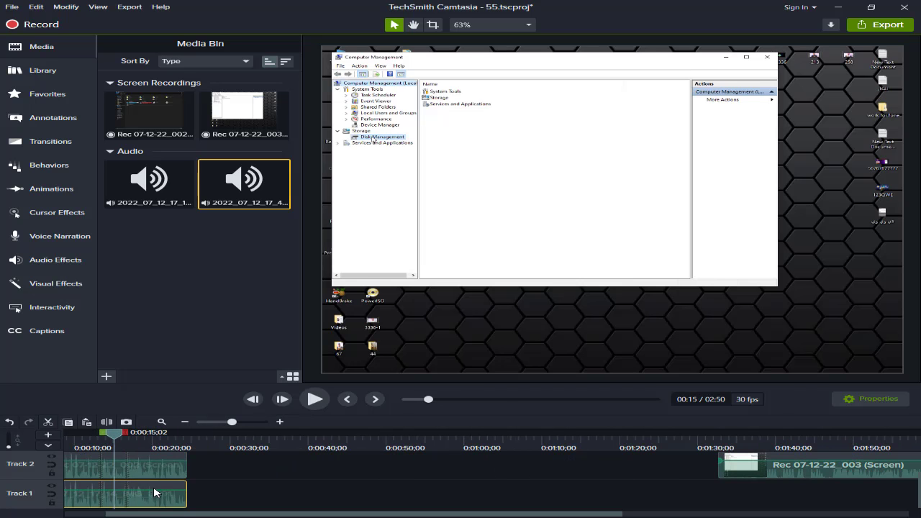
{"action": "left_click", "coordinate": [144, 465]}
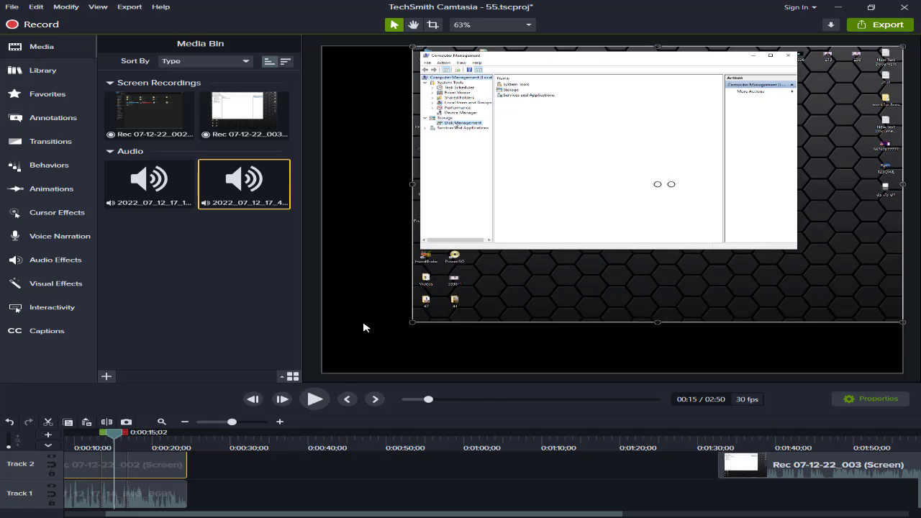
Set the project canvas to custom dimensions of 1080 wide by 1920 high
{"action": "right_click", "coordinate": [367, 325]}
{"action": "left_click", "coordinate": [398, 401]}
{"action": "left_click", "coordinate": [486, 217]}
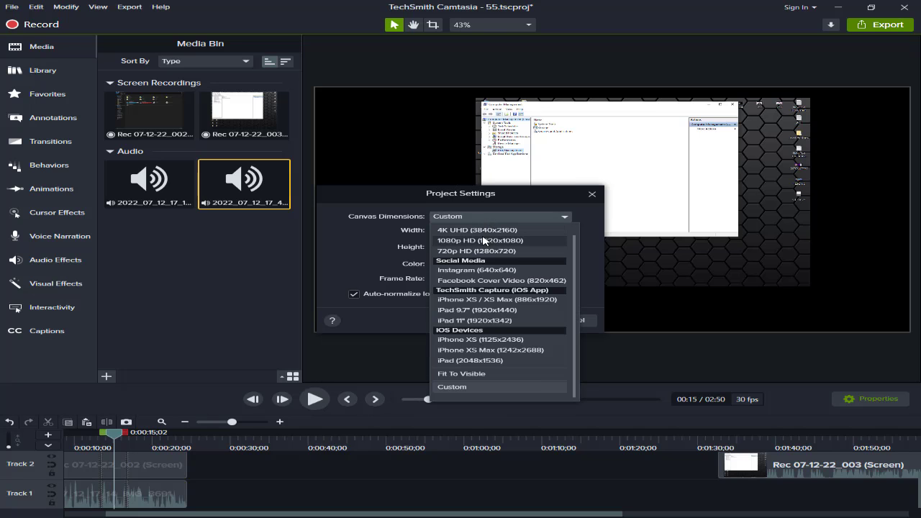
{"action": "left_click", "coordinate": [490, 387]}
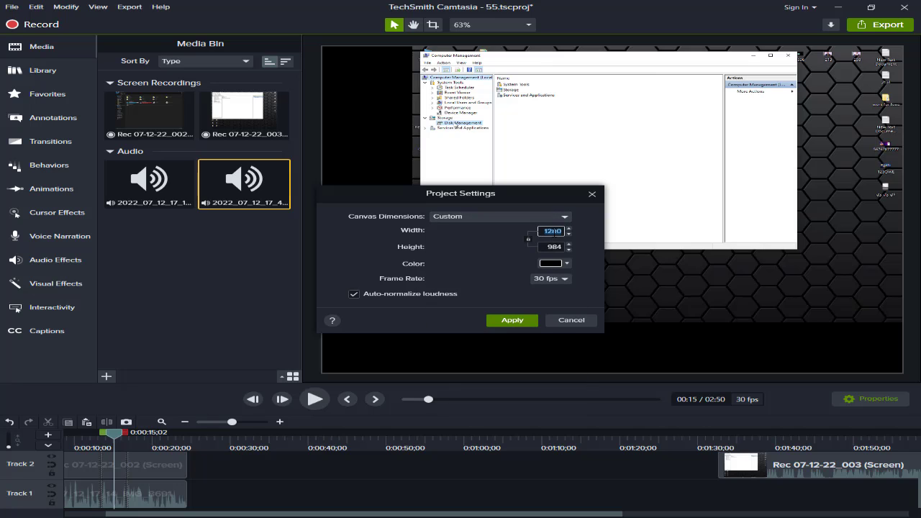
{"action": "type", "text": "1080"}
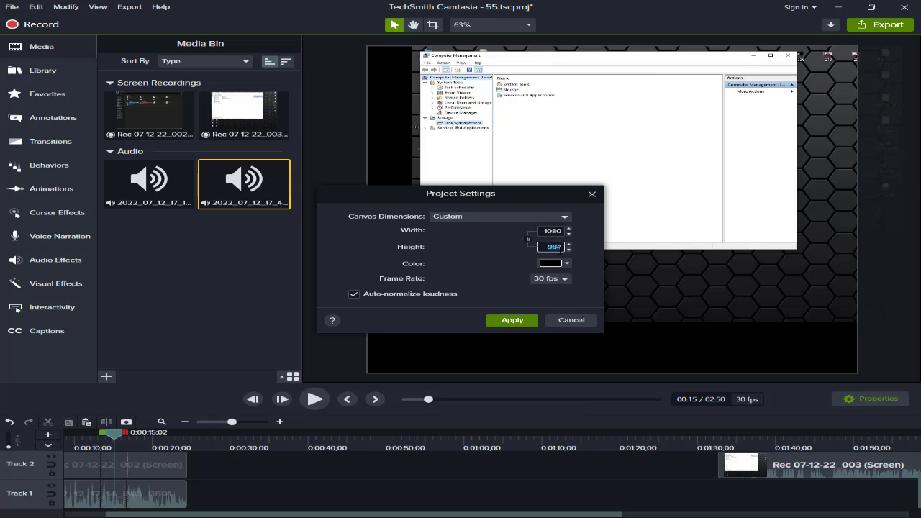
{"action": "type", "text": "1920"}
{"action": "key", "text": "Return"}
Fit the first screen recording to the full width of the vertical canvas and centre it vertically
{"action": "left_click_drag", "start_coordinate": [589, 193], "coordinate": [593, 200]}
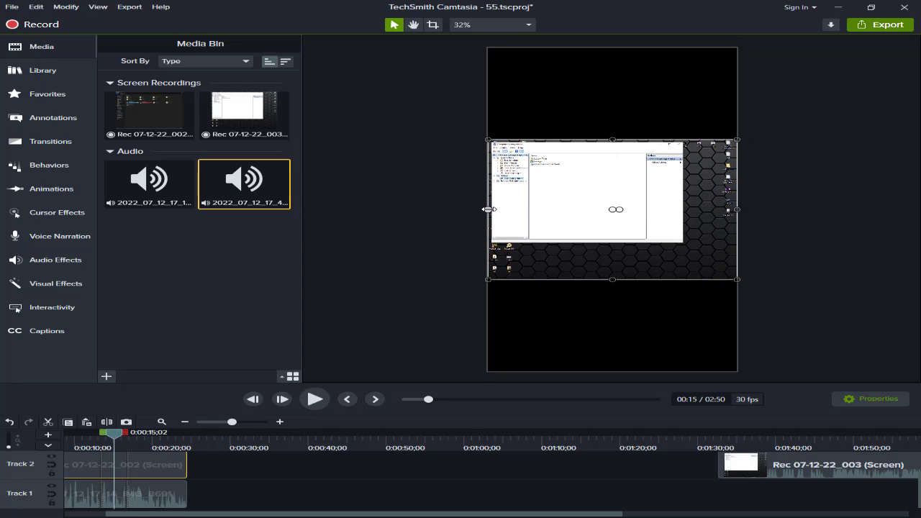
{"action": "left_click_drag", "start_coordinate": [489, 209], "coordinate": [484, 213]}
{"action": "mouse_move", "coordinate": [735, 210]}
{"action": "left_mouse_down"}
{"action": "mouse_move", "coordinate": [724, 210]}
{"action": "mouse_move", "coordinate": [734, 210]}
{"action": "left_mouse_up"}
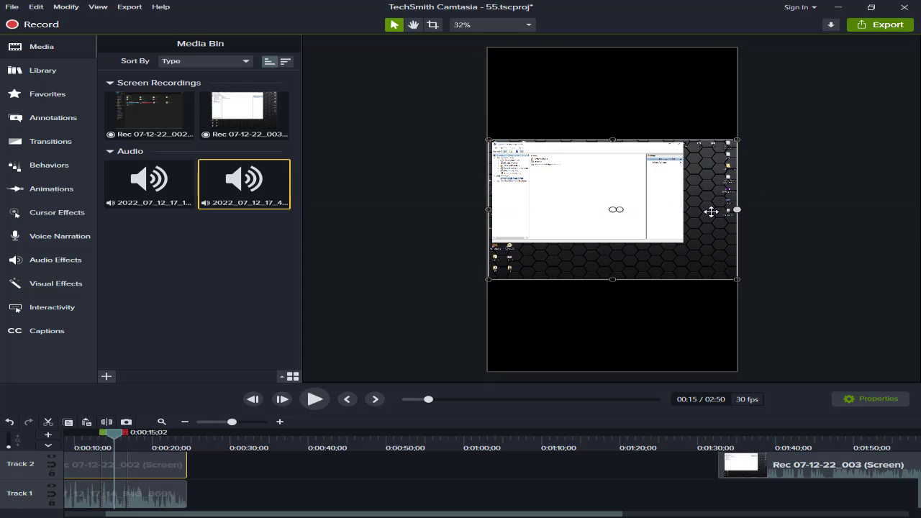
{"action": "mouse_move", "coordinate": [644, 215]}
{"action": "left_mouse_down"}
{"action": "mouse_move", "coordinate": [642, 204]}
{"action": "mouse_move", "coordinate": [643, 214]}
{"action": "left_mouse_up"}
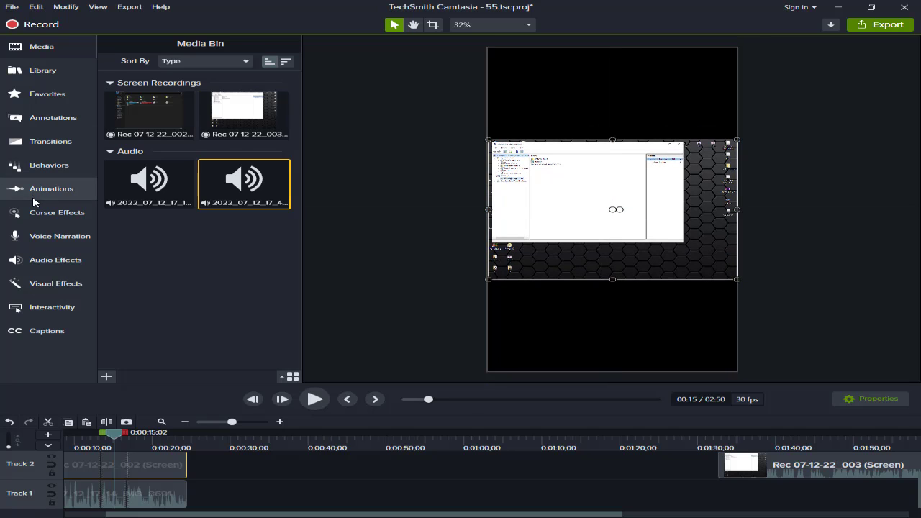
Add a 195% Zoom-n-Pan animation framing the recording's left part and shift it to the start of the clip
{"action": "left_click", "coordinate": [50, 189]}
{"action": "left_click_drag", "start_coordinate": [220, 128], "coordinate": [189, 135]}
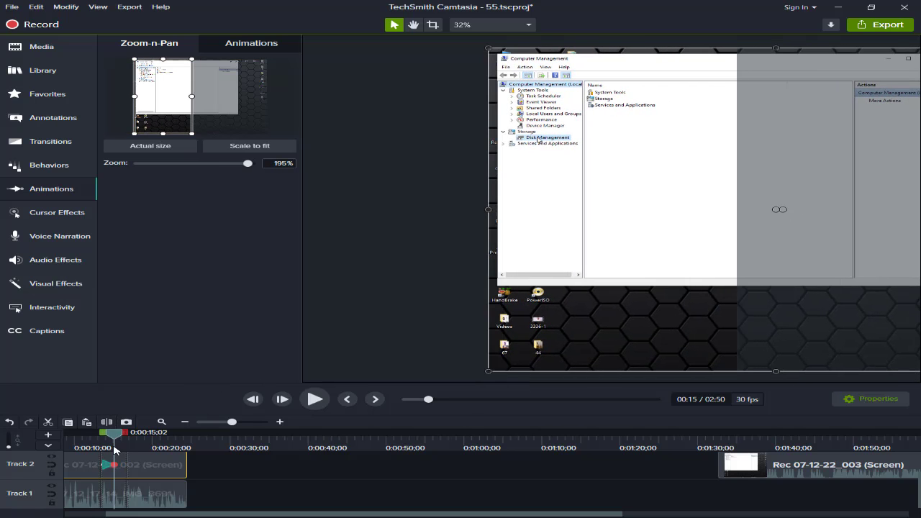
{"action": "left_click_drag", "start_coordinate": [114, 436], "coordinate": [7, 461]}
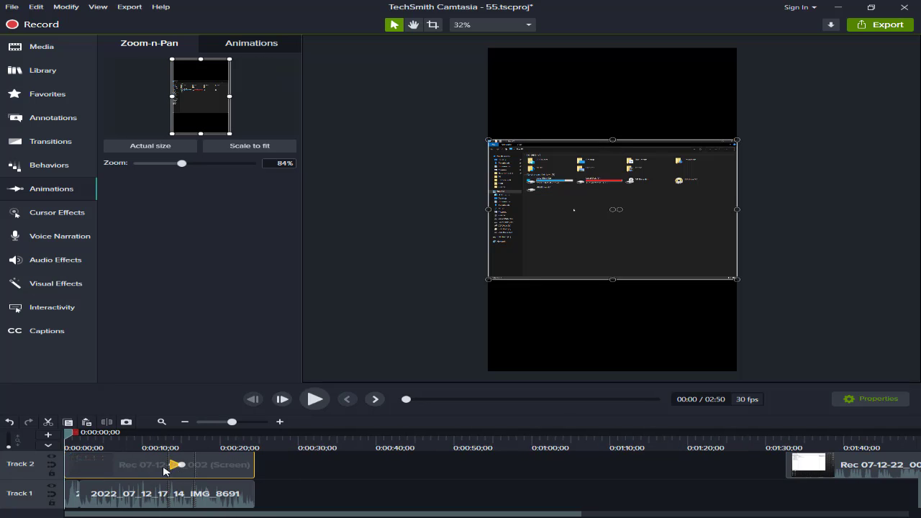
{"action": "left_click_drag", "start_coordinate": [164, 471], "coordinate": [59, 473]}
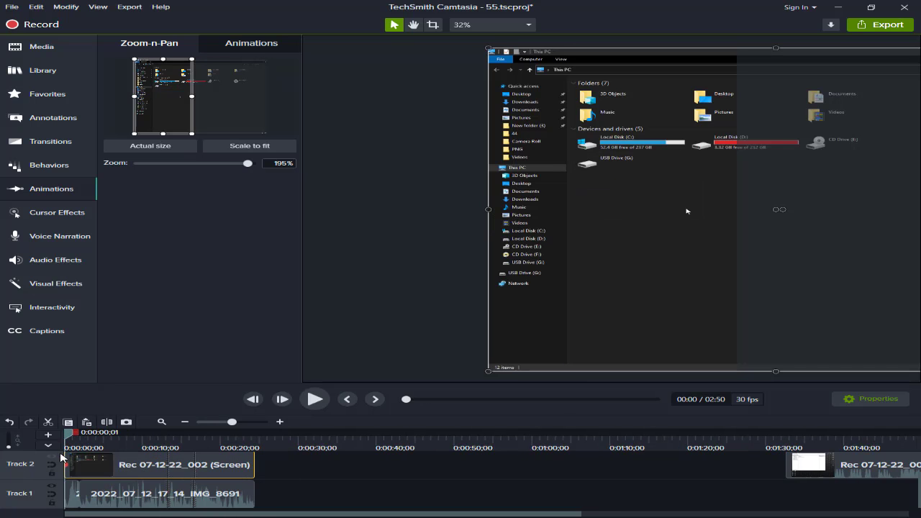
Play the first recording from the start and add tighter Zoom-n-Pan animations that follow the action from 0:00:02;07 to about 0:00:13
{"action": "key", "text": "space"}
{"action": "key", "text": "space"}
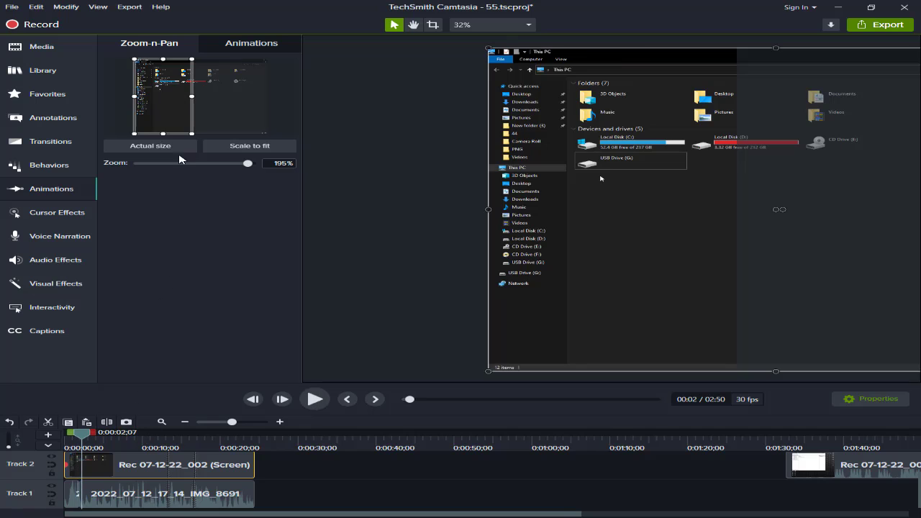
{"action": "left_click_drag", "start_coordinate": [191, 133], "coordinate": [164, 97]}
{"action": "mouse_move", "coordinate": [157, 88]}
{"action": "left_mouse_down"}
{"action": "mouse_move", "coordinate": [167, 98]}
{"action": "mouse_move", "coordinate": [200, 101]}
{"action": "mouse_move", "coordinate": [219, 130]}
{"action": "mouse_move", "coordinate": [202, 111]}
{"action": "mouse_move", "coordinate": [154, 99]}
{"action": "mouse_move", "coordinate": [157, 92]}
{"action": "left_mouse_up"}
{"action": "key", "text": "space"}
{"action": "key", "text": "space"}
{"action": "key", "text": "space"}
{"action": "key", "text": "space"}
{"action": "key", "text": "space"}
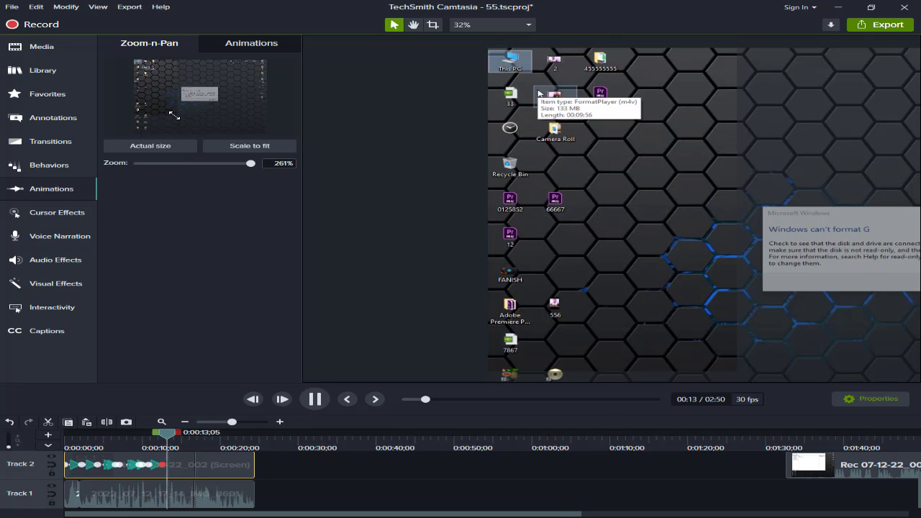
Add Zoom-n-Pan animations reaching 526% on the Disk Management partitions, with the last one ending at 0:00:18;00
{"action": "left_click_drag", "start_coordinate": [177, 115], "coordinate": [212, 105]}
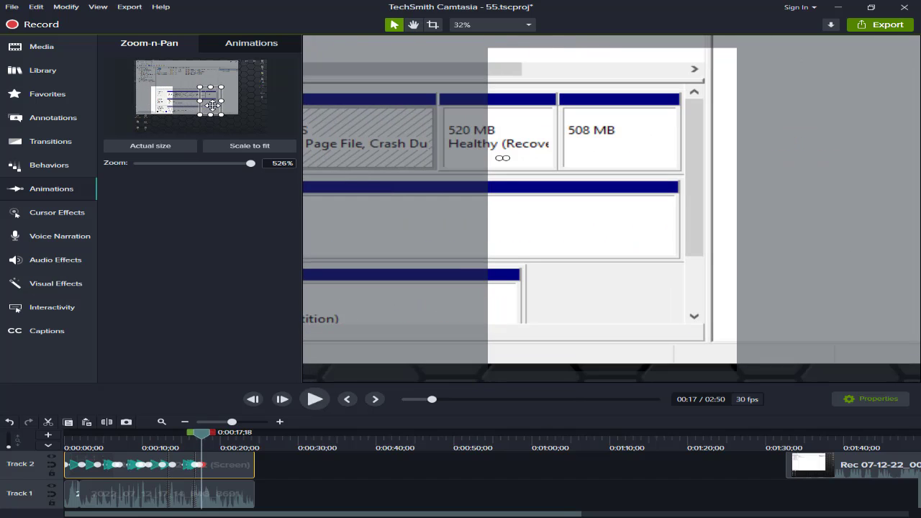
{"action": "left_click", "coordinate": [280, 421]}
{"action": "left_click", "coordinate": [280, 422]}
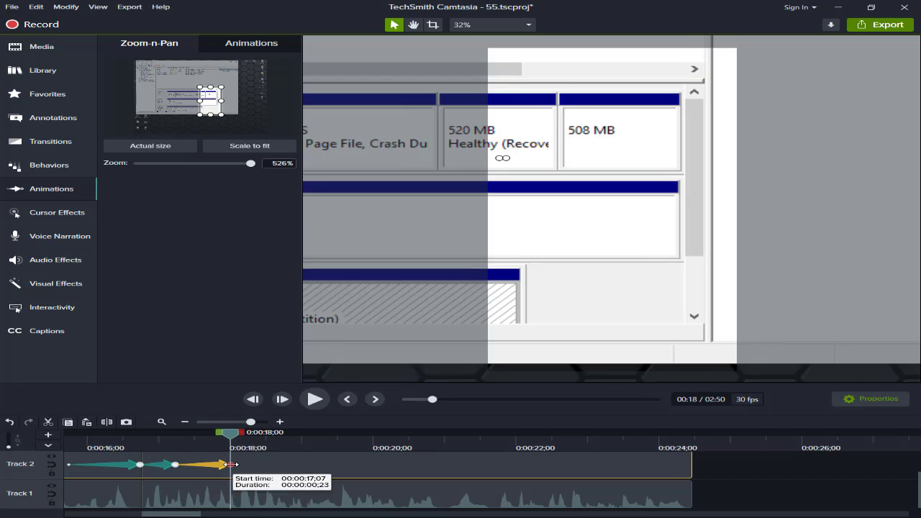
{"action": "left_click", "coordinate": [171, 447]}
{"action": "key", "text": "space"}
{"action": "key", "text": "space"}
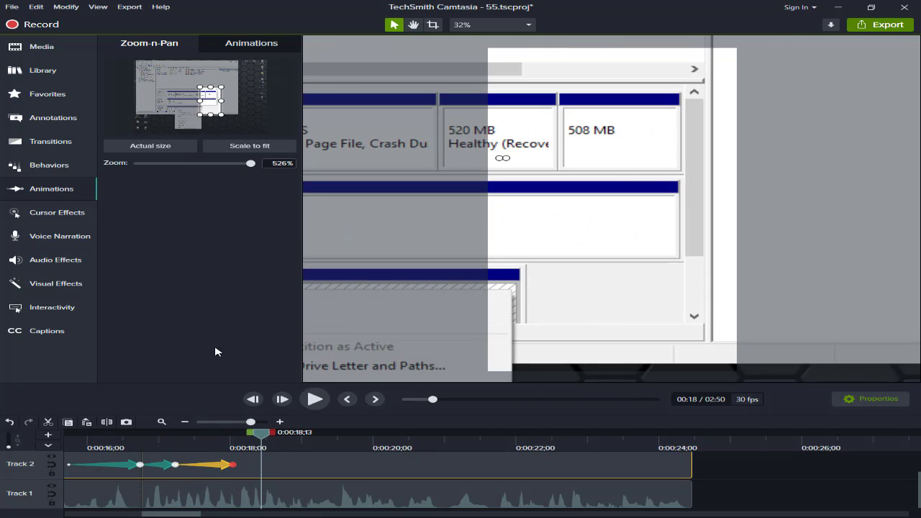
Pan the 526% zoom frame to the partition's context menu at 0:00:18;13 and back to the disk area after 0:00:21;08
{"action": "left_click_drag", "start_coordinate": [208, 105], "coordinate": [181, 121]}
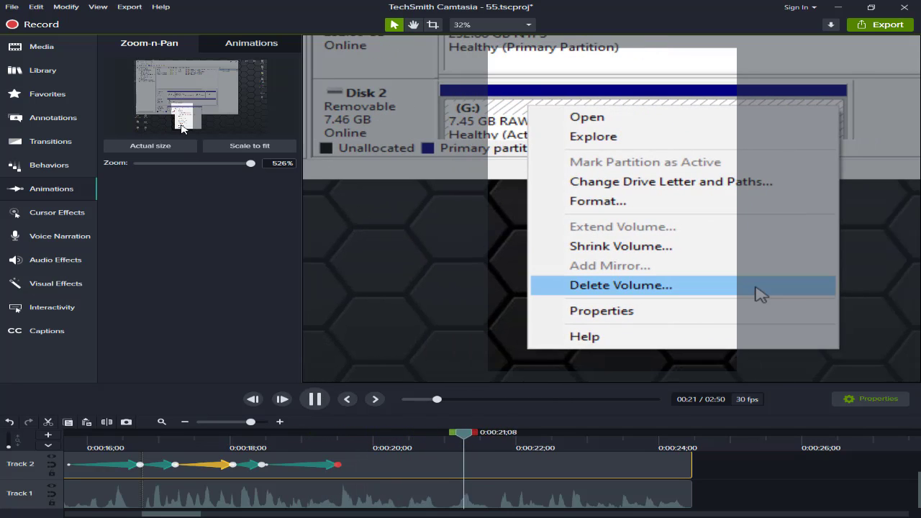
{"action": "left_click_drag", "start_coordinate": [180, 118], "coordinate": [200, 106]}
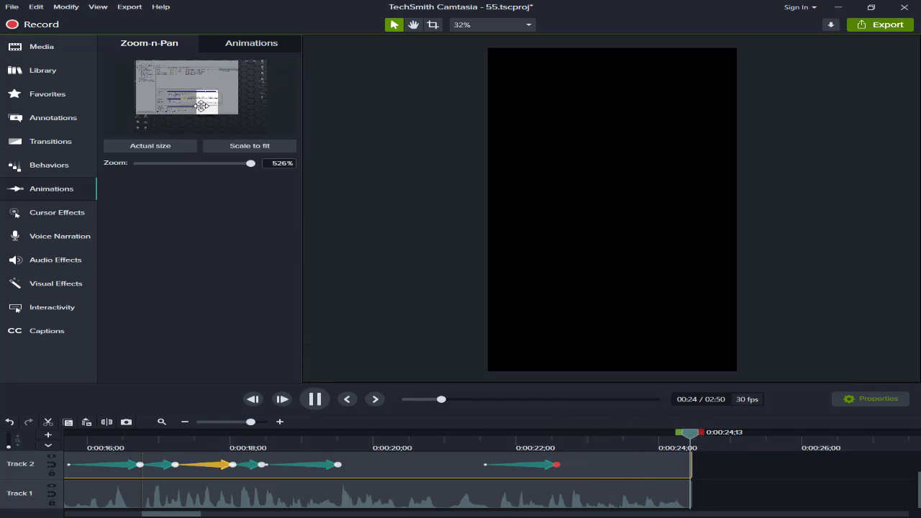
{"action": "key", "text": "space"}
Move the second audio clip on Track 1 beneath the Rec 07-12-22_003 recording and play back that section
{"action": "left_click", "coordinate": [184, 422]}
{"action": "left_click", "coordinate": [184, 422]}
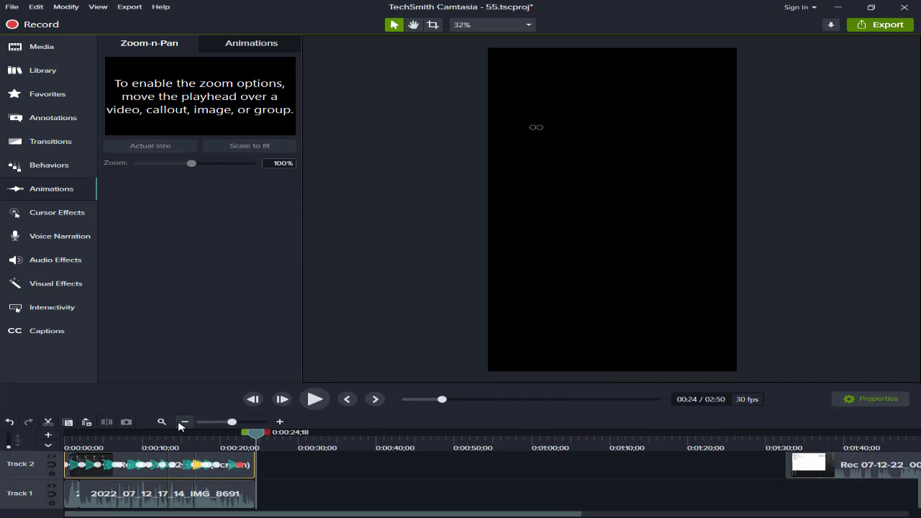
{"action": "left_click_drag", "start_coordinate": [579, 495], "coordinate": [412, 494]}
{"action": "left_click", "coordinate": [388, 445]}
{"action": "key", "text": "space"}
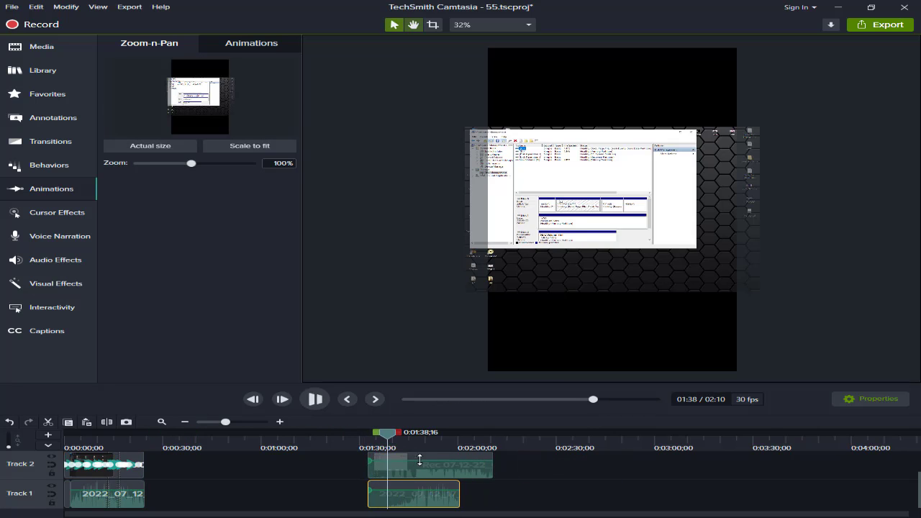
{"action": "left_click", "coordinate": [279, 421]}
{"action": "left_click", "coordinate": [279, 422]}
{"action": "key", "text": "space"}
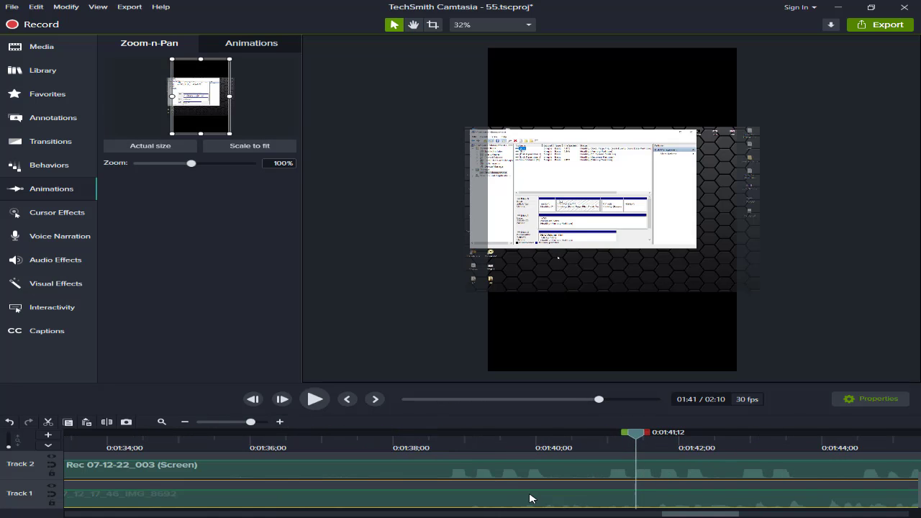
Try shifting the Rec 07-12-22_003 clip on Track 2 later to start at 0:01:37;20, and play it against the audio
{"action": "left_click_drag", "start_coordinate": [410, 478], "coordinate": [507, 480]}
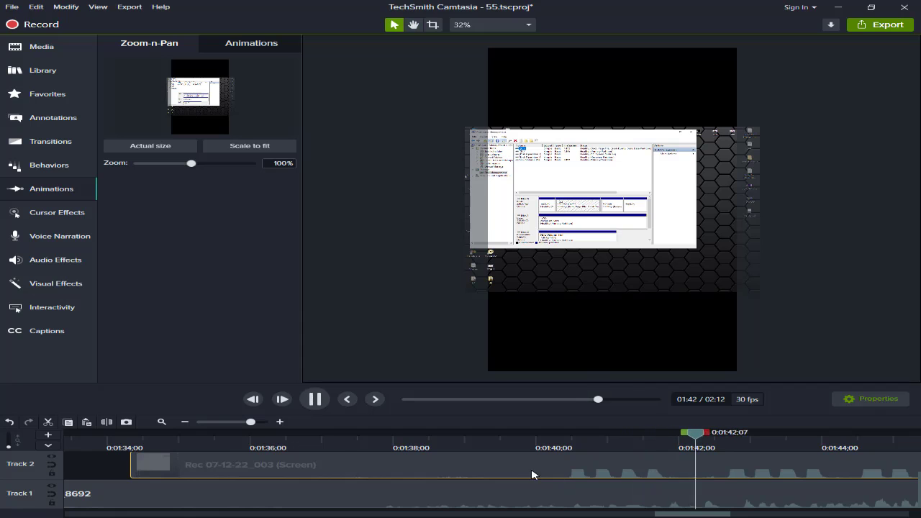
{"action": "left_click_drag", "start_coordinate": [402, 473], "coordinate": [640, 473]}
{"action": "key", "text": "space"}
{"action": "key", "text": "space"}
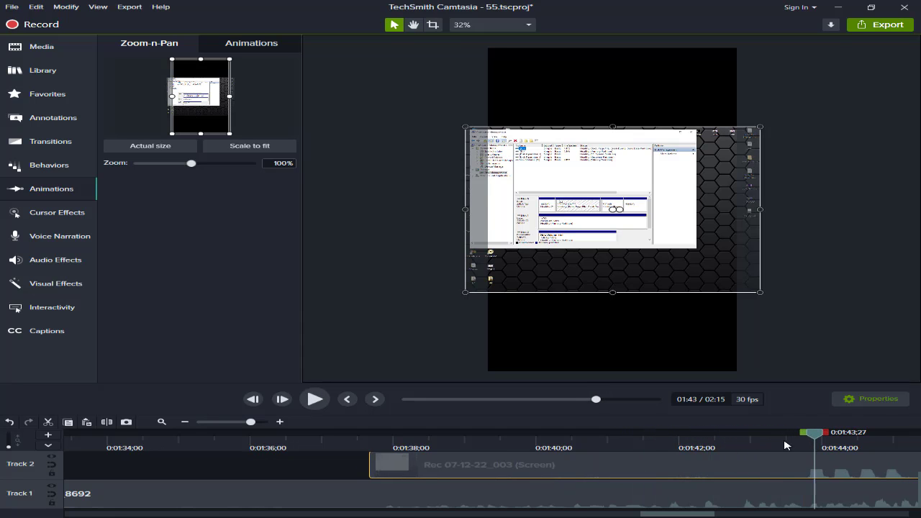
{"action": "left_click_drag", "start_coordinate": [813, 434], "coordinate": [571, 494]}
{"action": "key", "text": "space"}
{"action": "key", "text": "space"}
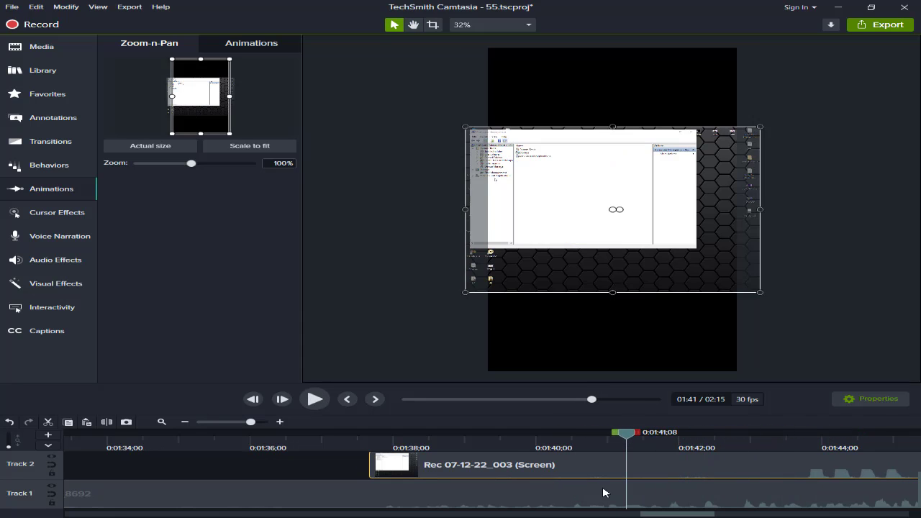
{"action": "key", "text": "space"}
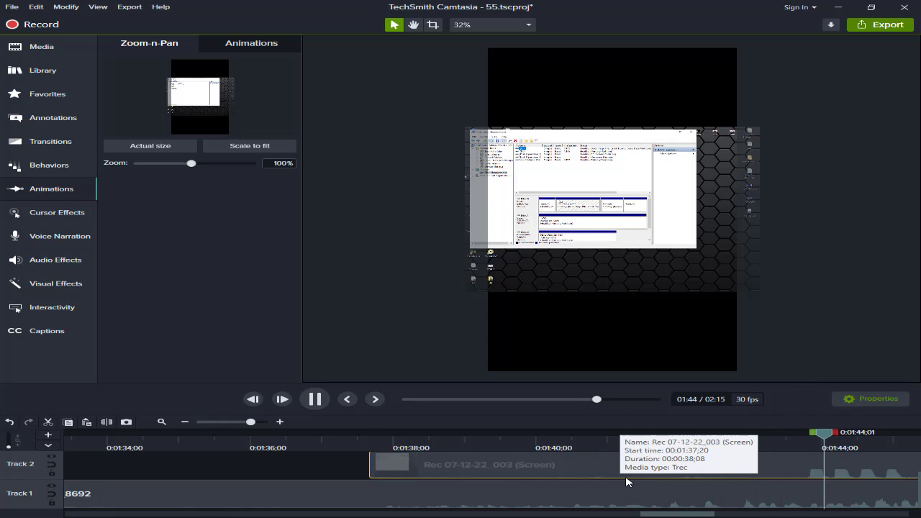
Undo the last clip shift and move the Rec 07-12-22_003 clip earlier to line up with the Track 1 audio
{"action": "key", "text": "ctrl+z"}
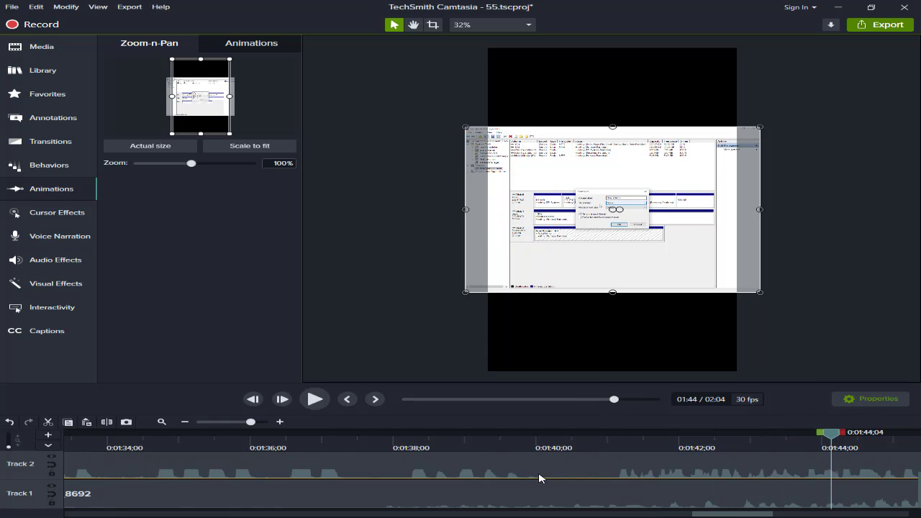
{"action": "left_click_drag", "start_coordinate": [541, 478], "coordinate": [373, 492]}
{"action": "left_click", "coordinate": [502, 475]}
{"action": "left_click_drag", "start_coordinate": [499, 472], "coordinate": [436, 473]}
Play back from 0:01:37;27 to check how the second recording's sound matches the Track 1 audio
{"action": "left_click", "coordinate": [400, 449]}
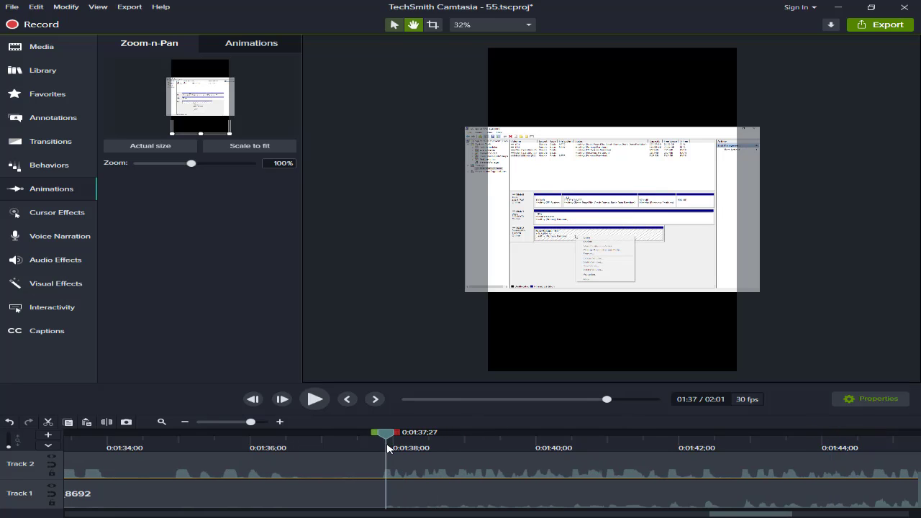
{"action": "key", "text": "space"}
{"action": "key", "text": "space"}
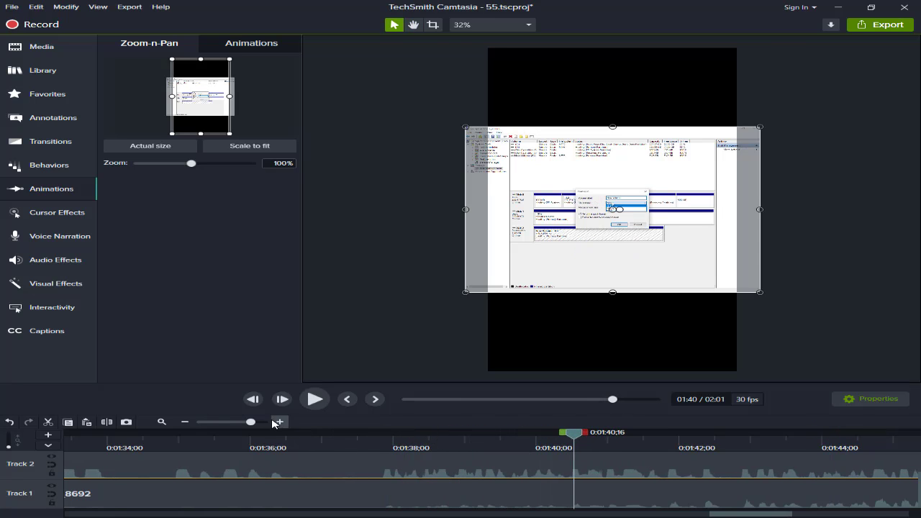
{"action": "left_click", "coordinate": [280, 422]}
{"action": "key", "text": "space"}
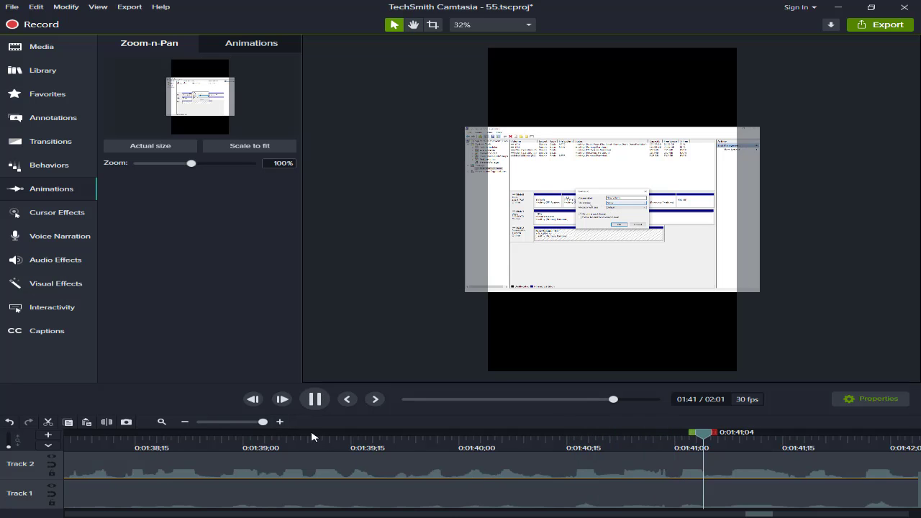
{"action": "left_click", "coordinate": [192, 423]}
{"action": "left_click", "coordinate": [192, 423]}
{"action": "left_click", "coordinate": [192, 422]}
{"action": "key", "text": "space"}
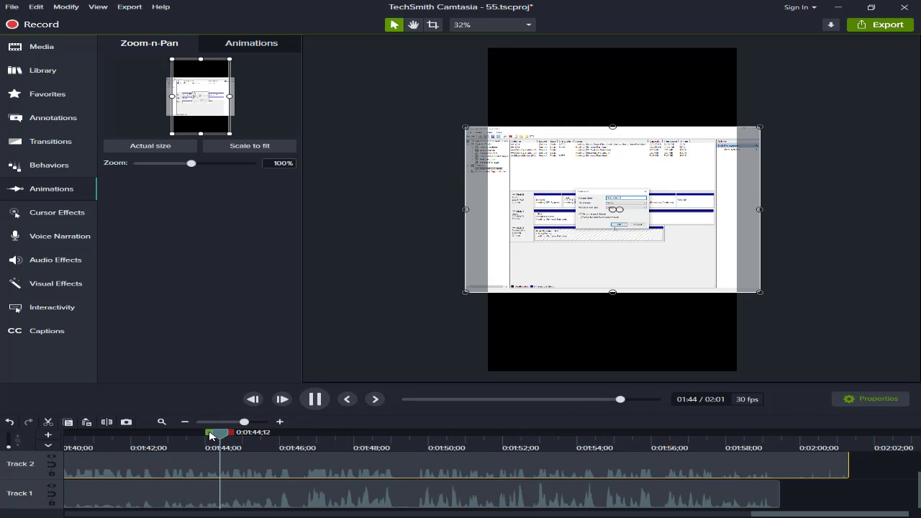
Split the Rec 07-12-22_003 clip and the Track 1 audio at 0:01:37;25 and delete both parts before the cut
{"action": "left_click", "coordinate": [187, 423]}
{"action": "left_click", "coordinate": [438, 442]}
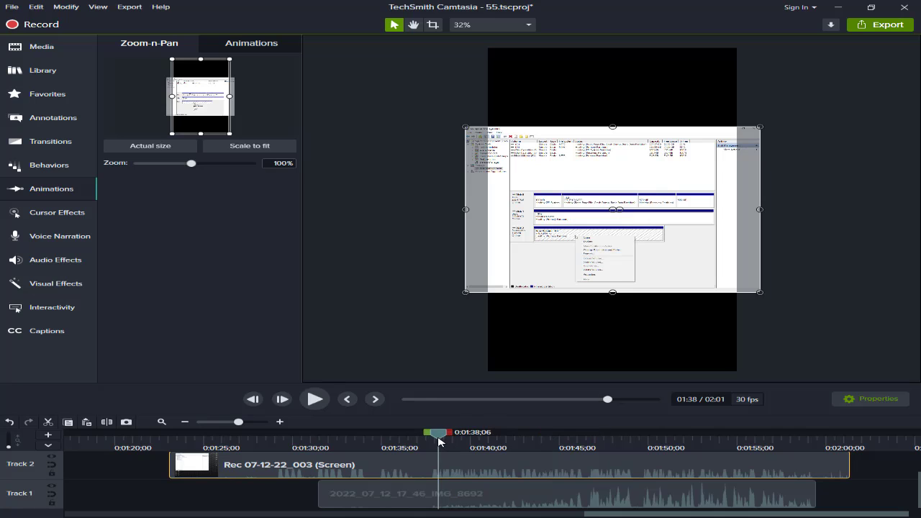
{"action": "left_click", "coordinate": [430, 492], "text": "ctrl"}
{"action": "left_click", "coordinate": [107, 423]}
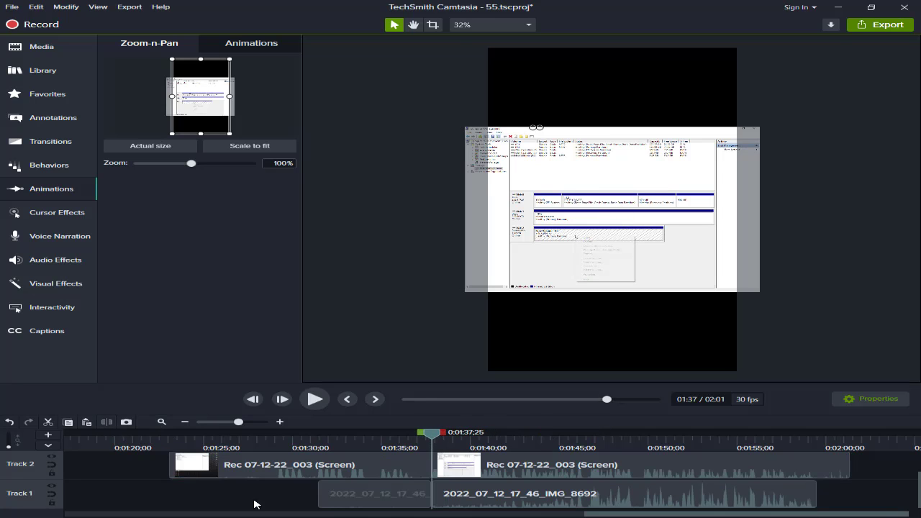
{"action": "left_click_drag", "start_coordinate": [255, 502], "coordinate": [359, 472]}
{"action": "key", "text": "Delete"}
Split the Track 1 audio clip at 0:01:46;14, 0:01:42;26 and 0:01:40;11
{"action": "left_click", "coordinate": [518, 494]}
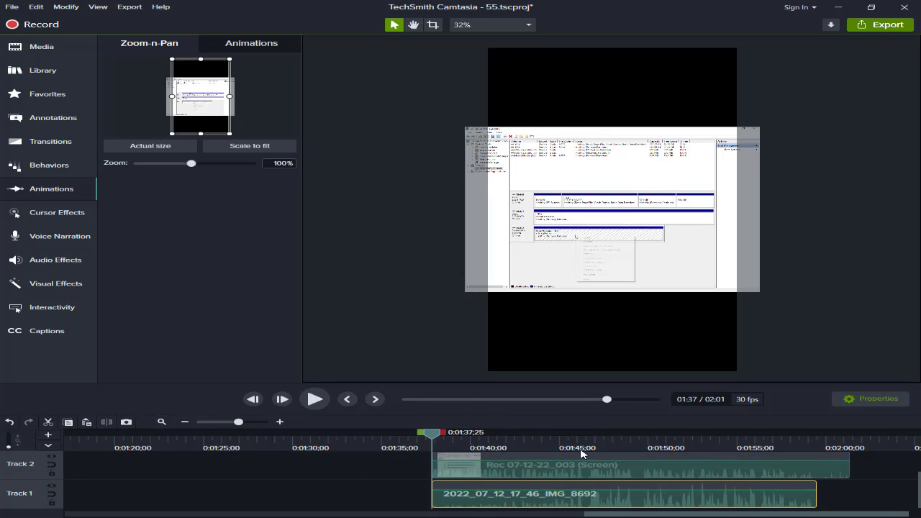
{"action": "left_click", "coordinate": [585, 446]}
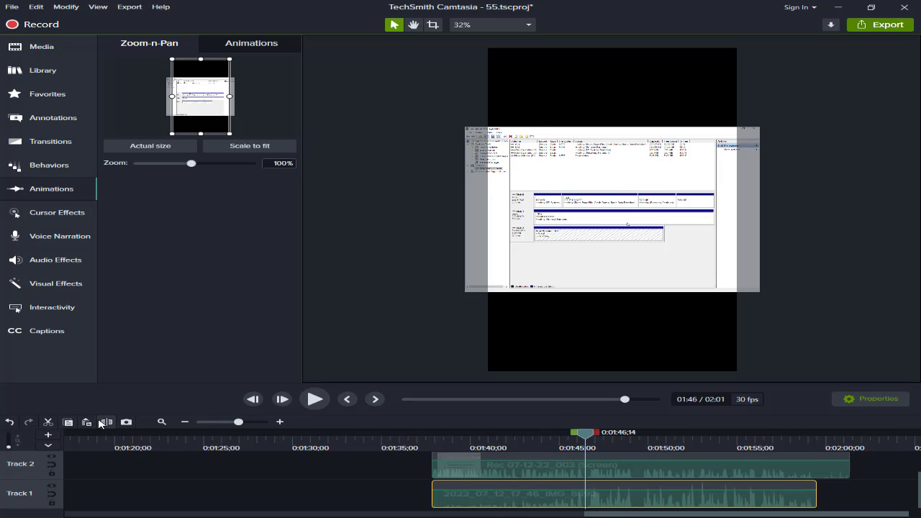
{"action": "left_click", "coordinate": [106, 423]}
{"action": "left_click", "coordinate": [539, 446]}
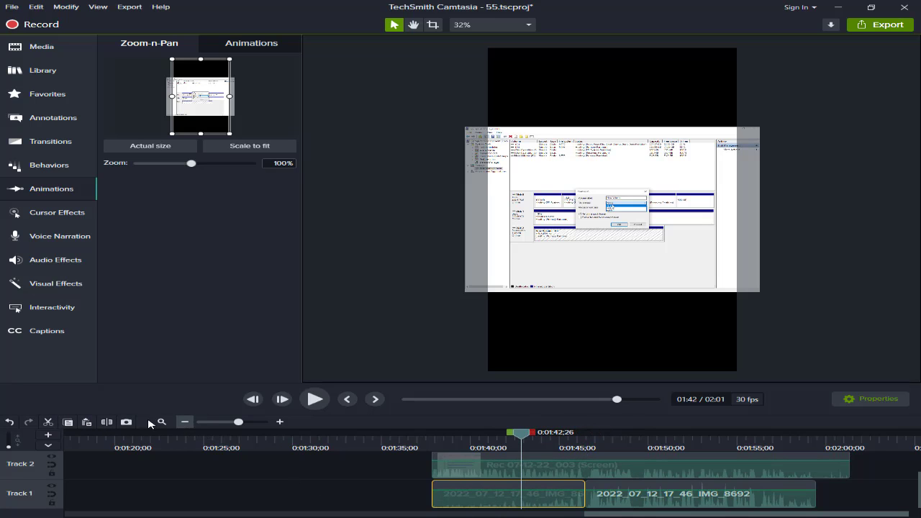
{"action": "left_click", "coordinate": [106, 423]}
{"action": "left_click", "coordinate": [491, 496]}
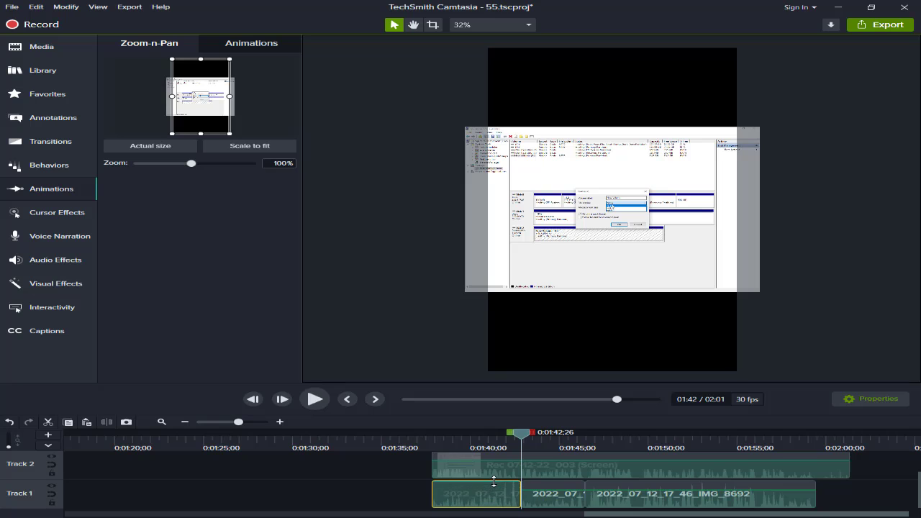
{"action": "left_click", "coordinate": [476, 447]}
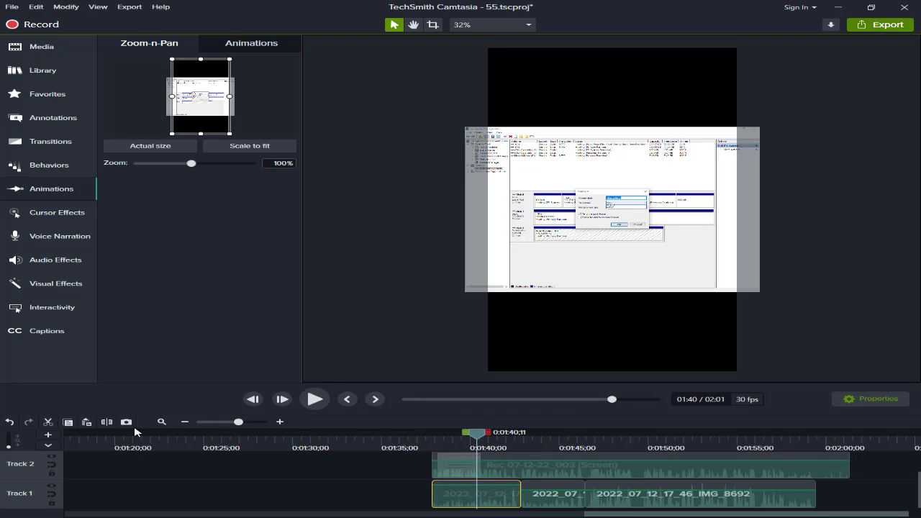
{"action": "left_click", "coordinate": [106, 423]}
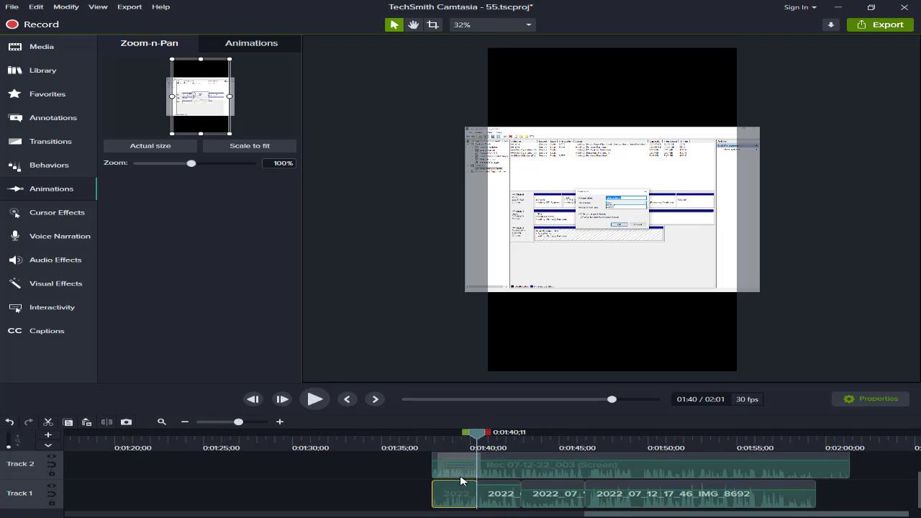
Lower the Rec 07-12-22_003 clip's own audio to silence and play on to the end of the Track 1 audio
{"action": "key", "text": "space"}
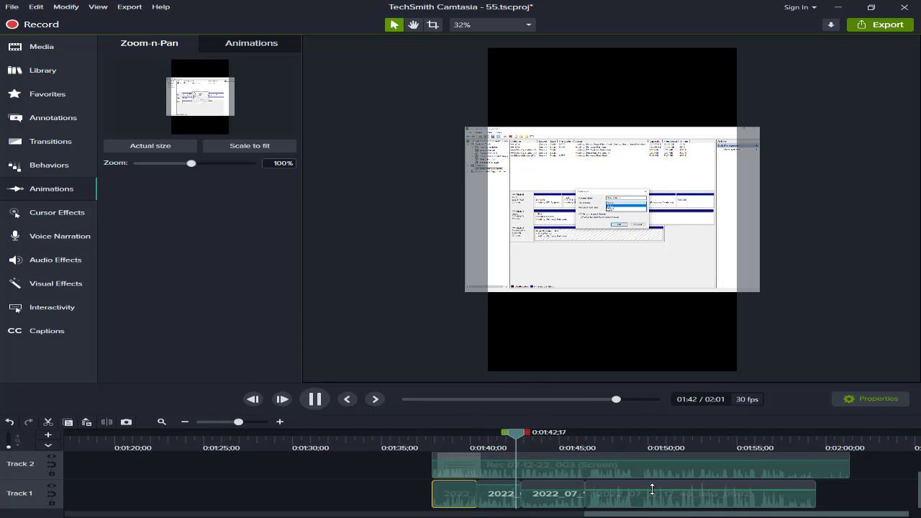
{"action": "left_click_drag", "start_coordinate": [609, 464], "coordinate": [609, 484]}
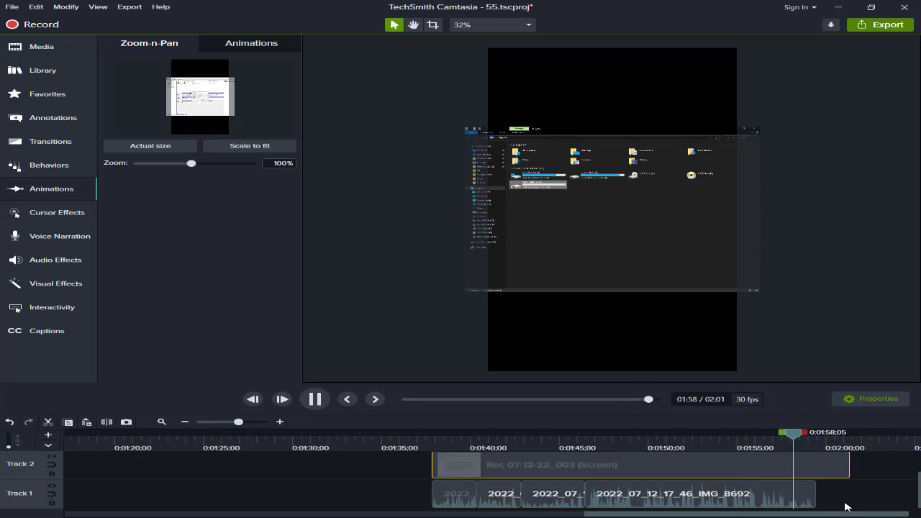
{"action": "key", "text": "space"}
Split the clips on both tracks at 0:01:59;10 and delete the leftover pieces after the cut
{"action": "key", "text": "ctrl+a"}
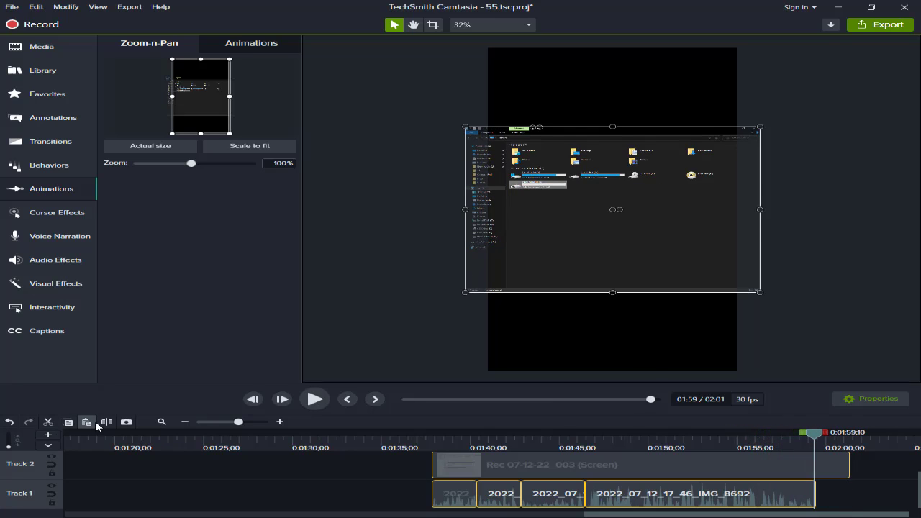
{"action": "left_click", "coordinate": [87, 422]}
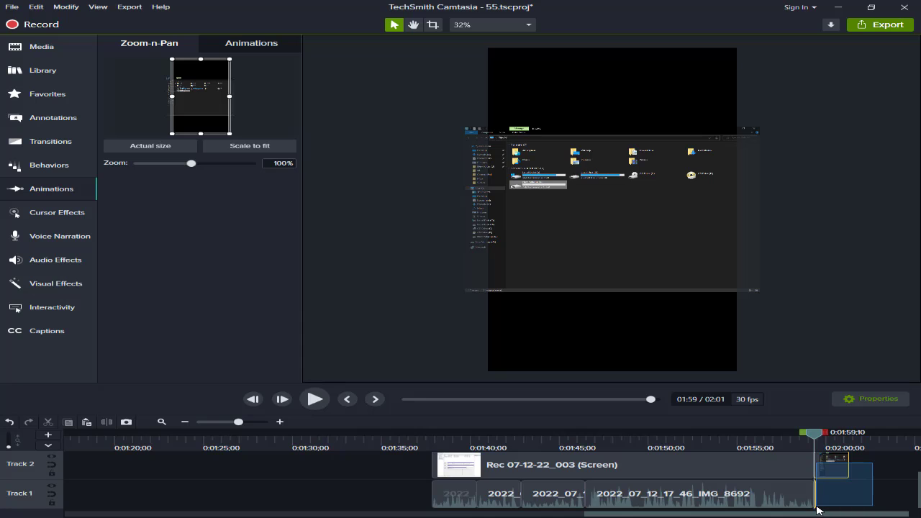
{"action": "key", "text": "Escape"}
{"action": "left_click", "coordinate": [746, 475]}
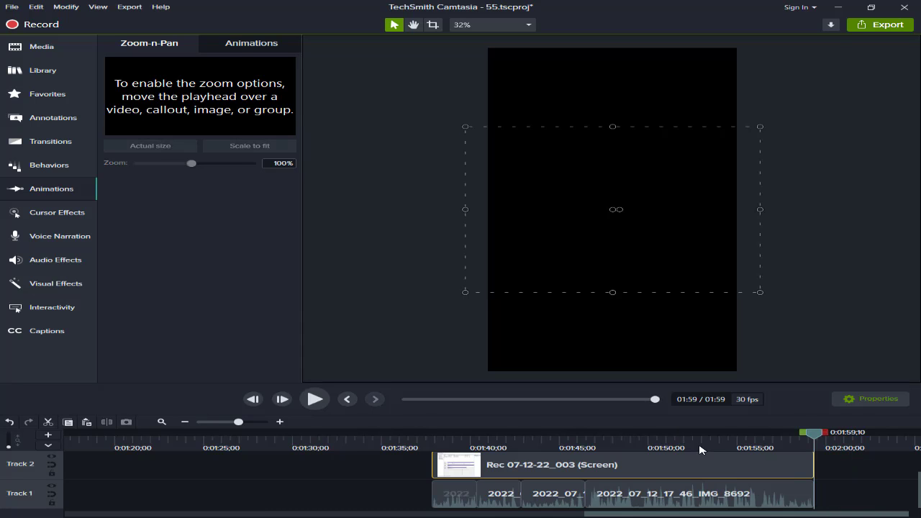
Scale the Rec 07-12-22_003 recording down to the width of the vertical canvas and centre it
{"action": "left_click", "coordinate": [699, 449]}
{"action": "left_click_drag", "start_coordinate": [559, 264], "coordinate": [580, 270]}
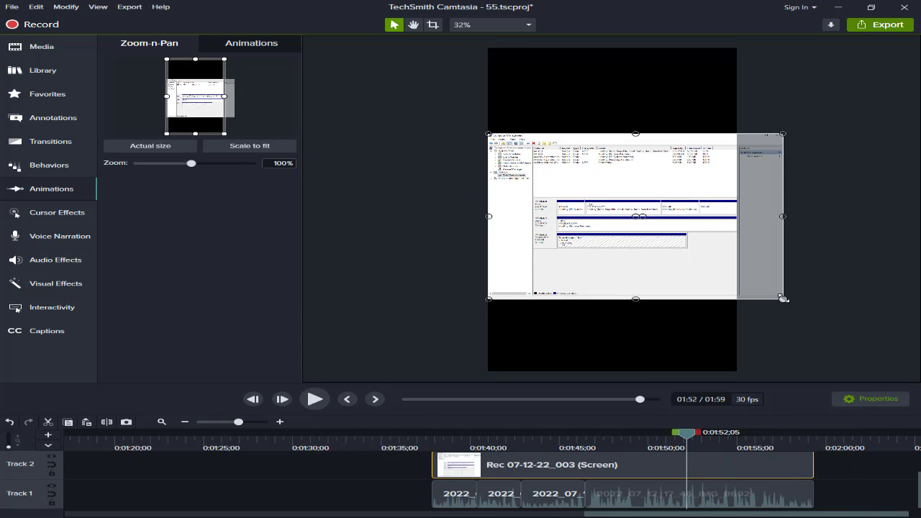
{"action": "left_click_drag", "start_coordinate": [783, 298], "coordinate": [734, 270]}
{"action": "left_click_drag", "start_coordinate": [584, 216], "coordinate": [590, 223]}
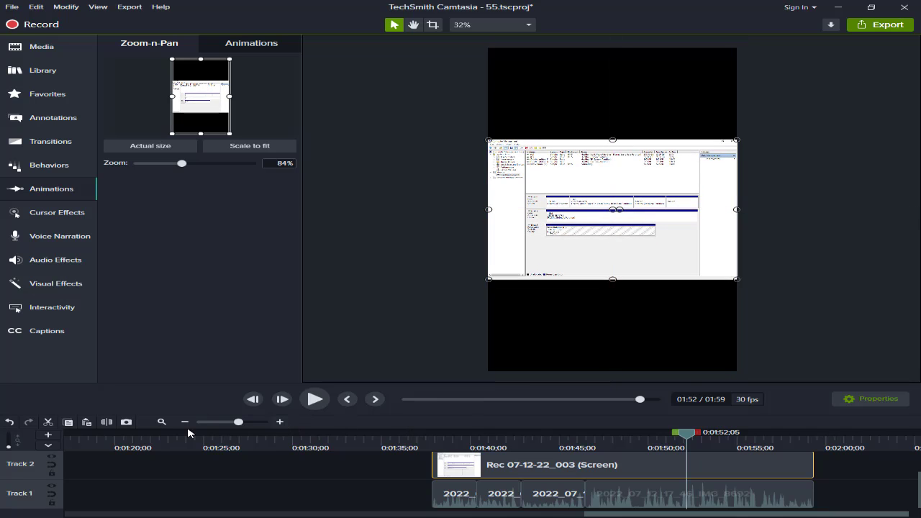
Move the second section's clips on both tracks back against the first section at about 0:00:24 and play the join
{"action": "left_click", "coordinate": [185, 422]}
{"action": "left_click_drag", "start_coordinate": [443, 499], "coordinate": [196, 499]}
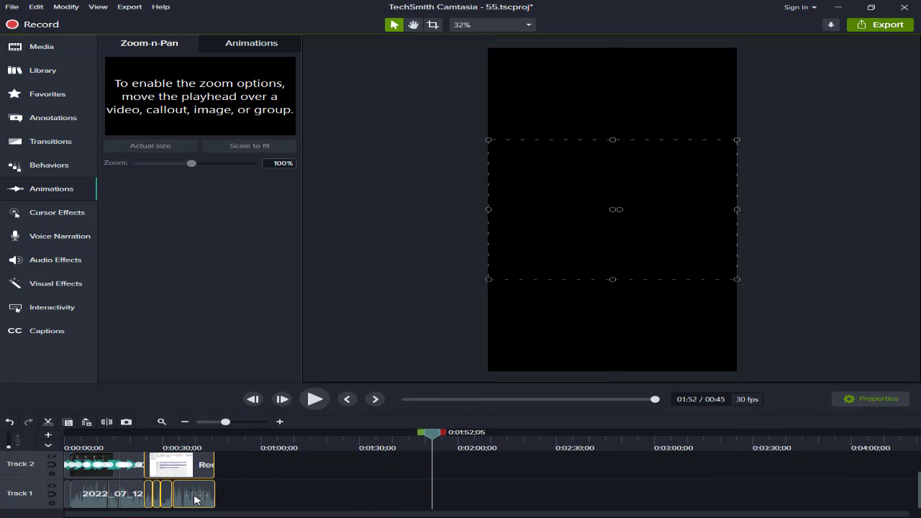
{"action": "left_click", "coordinate": [143, 449]}
{"action": "left_click", "coordinate": [280, 421]}
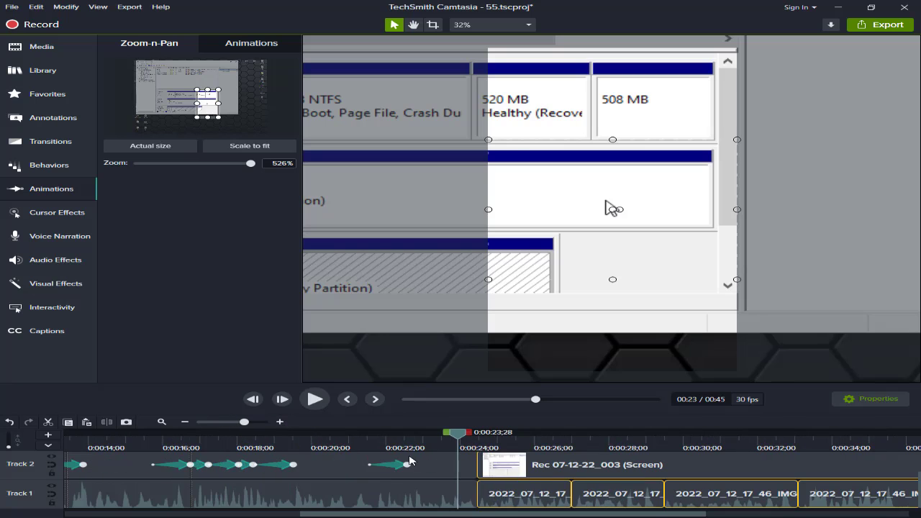
{"action": "key", "text": "space"}
{"action": "key", "text": "space"}
Add a Zoom-n-Pan animation near the start of the second recording that enlarges the disk list and context menu to 195%
{"action": "left_click", "coordinate": [527, 498]}
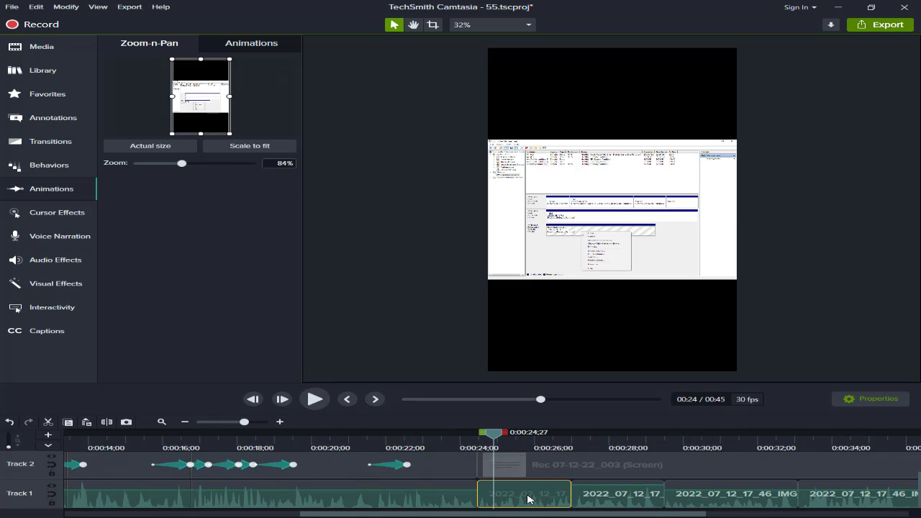
{"action": "mouse_move", "coordinate": [229, 133]}
{"action": "left_mouse_down"}
{"action": "mouse_move", "coordinate": [192, 108]}
{"action": "mouse_move", "coordinate": [197, 132]}
{"action": "mouse_move", "coordinate": [203, 115]}
{"action": "left_mouse_up"}
{"action": "key", "text": "space"}
{"action": "key", "text": "space"}
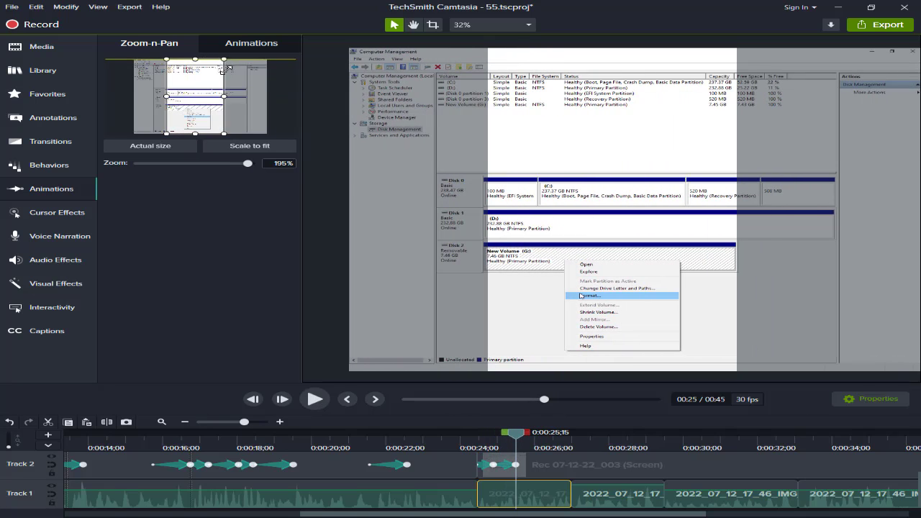
Zoom in further to 322% on the Format dialog area with another Zoom-n-Pan animation and fine-tune the framing
{"action": "left_click_drag", "start_coordinate": [226, 62], "coordinate": [205, 85]}
{"action": "left_click_drag", "start_coordinate": [189, 116], "coordinate": [212, 120]}
{"action": "key", "text": "space"}
{"action": "key", "text": "space"}
{"action": "left_click_drag", "start_coordinate": [204, 105], "coordinate": [206, 107]}
Play to just after 0:00:32 and pan the zoom frame to the Disk 0, Disk 1 and Disk 2 labels
{"action": "key", "text": "space"}
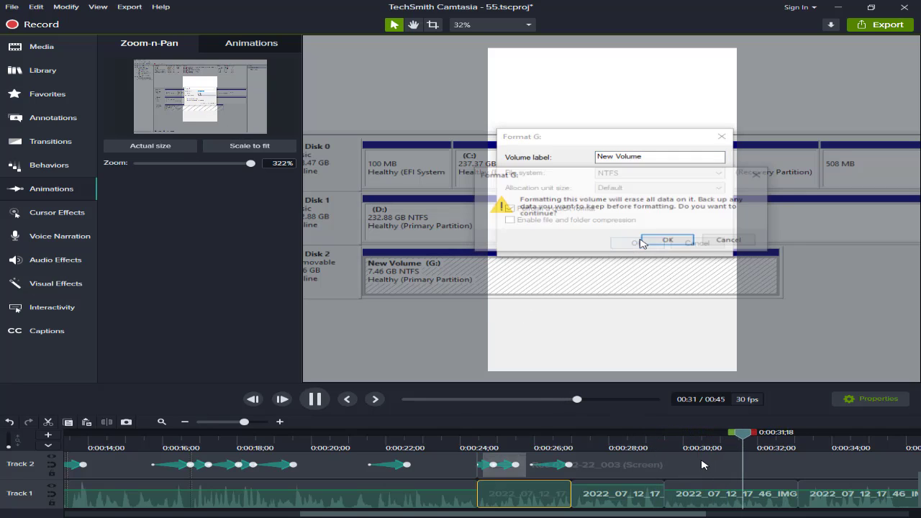
{"action": "key", "text": "space"}
{"action": "key", "text": "space"}
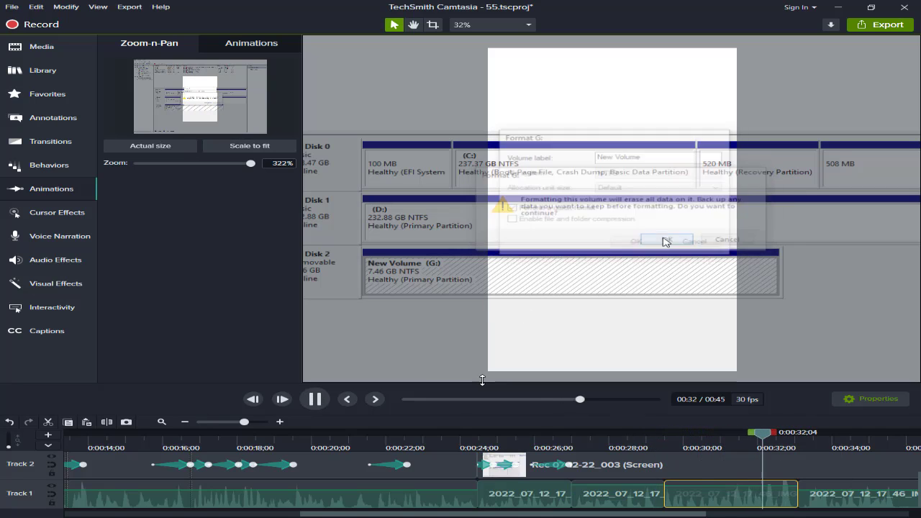
{"action": "key", "text": "space"}
{"action": "left_click_drag", "start_coordinate": [204, 110], "coordinate": [177, 116]}
Play the formatting part and cut out the short stretch between about 0:00:35;21 and 0:00:36;13 on both tracks
{"action": "key", "text": "space"}
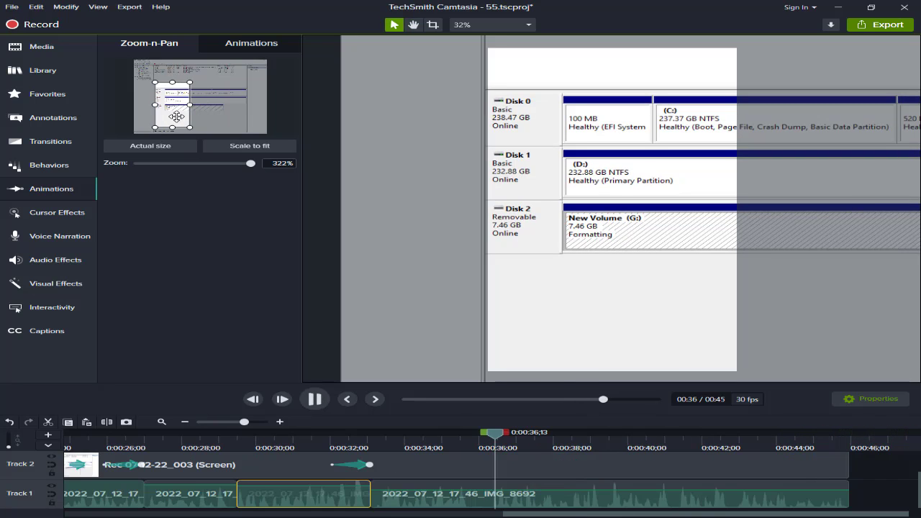
{"action": "key", "text": "space"}
{"action": "left_click_drag", "start_coordinate": [488, 436], "coordinate": [457, 449]}
{"action": "left_click", "coordinate": [47, 422]}
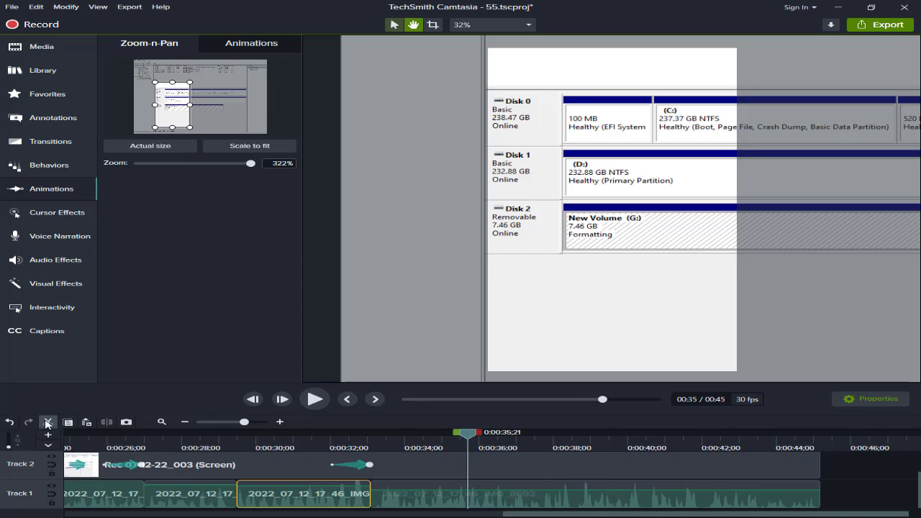
Pan the 322% zoom to the desktop icons at 0:00:40;14, and to the drives in This PC at 0:00:42;29
{"action": "key", "text": "space"}
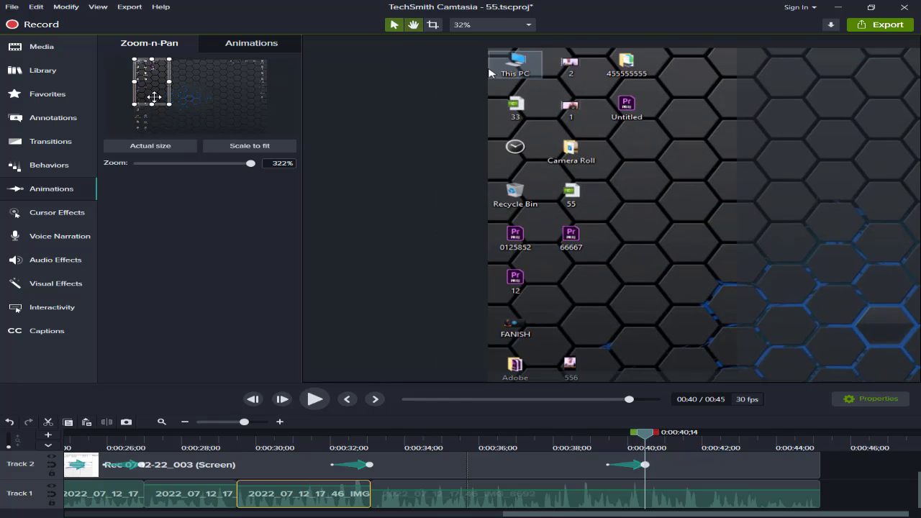
{"action": "key", "text": "space"}
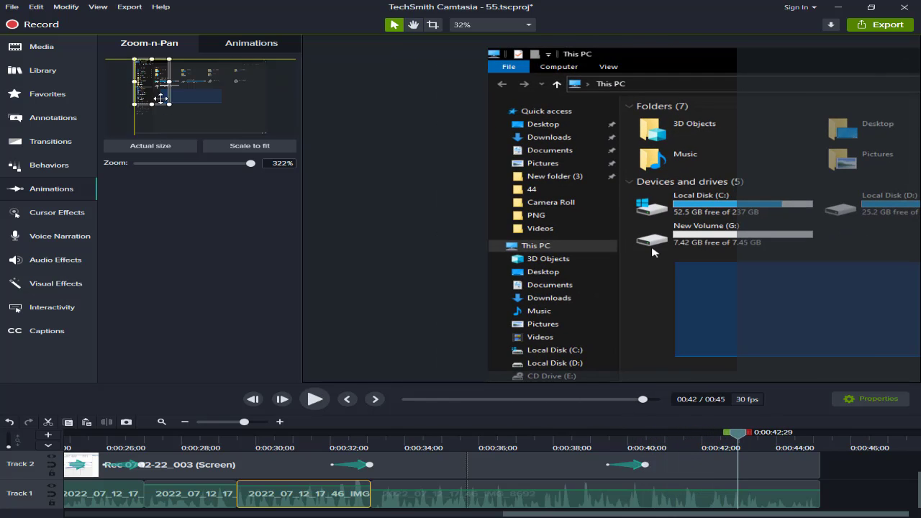
{"action": "left_click_drag", "start_coordinate": [164, 95], "coordinate": [188, 113]}
{"action": "key", "text": "space"}
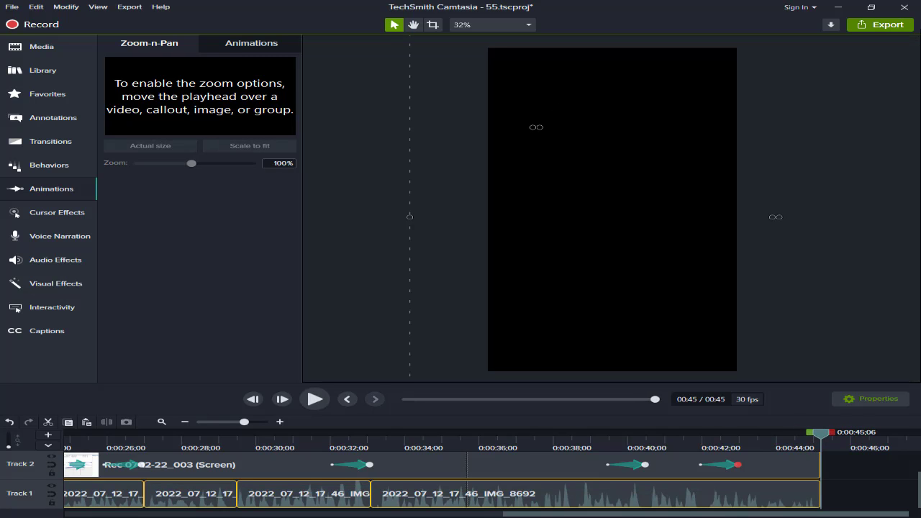
Export the project as a local video with the default production settings, named 369852, and start rendering
{"action": "left_click", "coordinate": [871, 25]}
{"action": "left_click", "coordinate": [828, 48]}
{"action": "key", "text": "Return"}
{"action": "key", "text": "Return"}
{"action": "key", "text": "Return"}
{"action": "key", "text": "Return"}
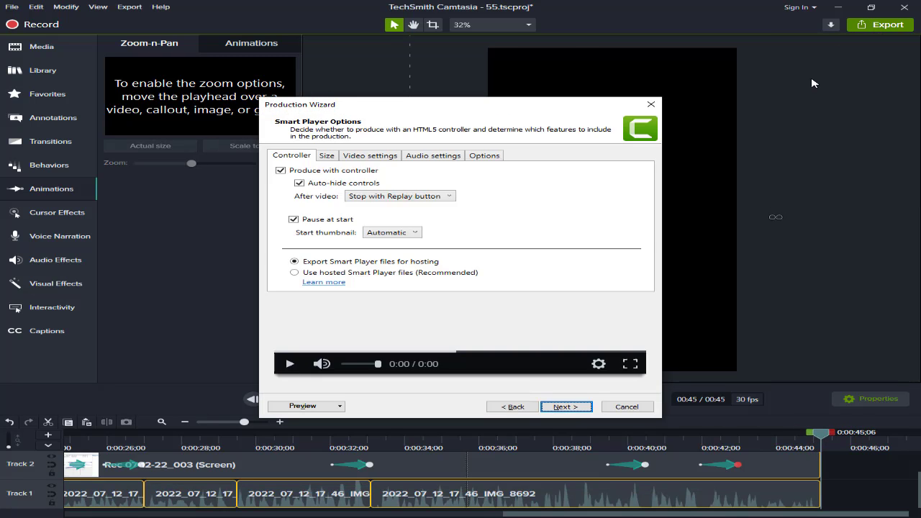
{"action": "type", "text": "36969"}
{"action": "key", "text": "Return"}
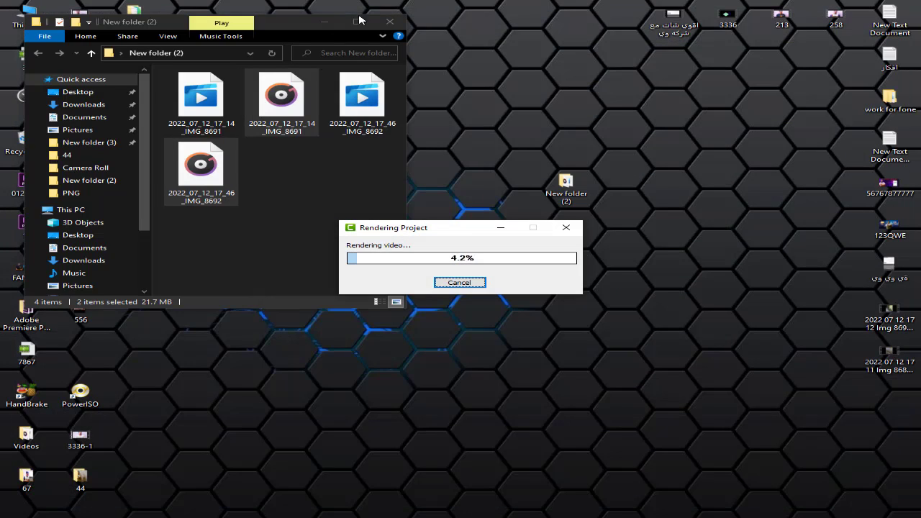
{"action": "left_click", "coordinate": [360, 20]}
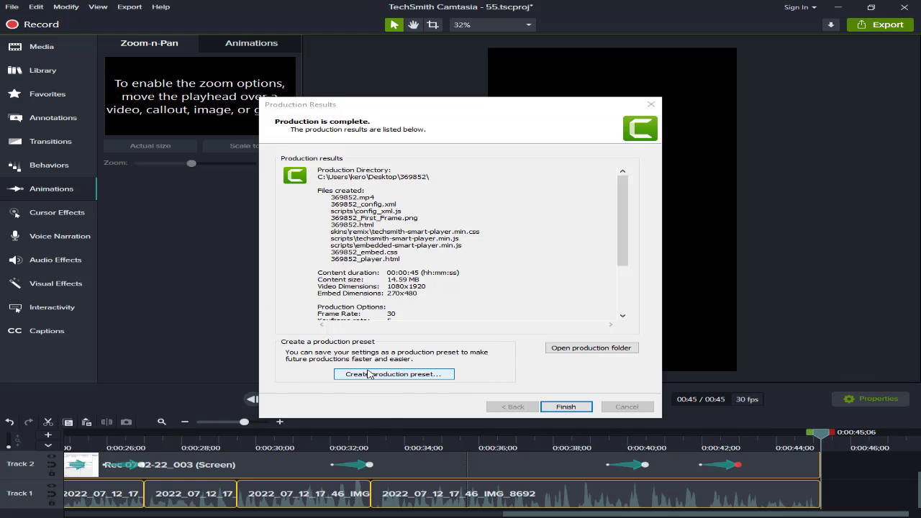
Switch to Adobe Premiere Pro and place 369852.mp4 on V1 directly after the existing phone clips
{"action": "left_click_drag", "start_coordinate": [190, 118], "coordinate": [261, 189]}
{"action": "left_click_drag", "start_coordinate": [369, 514], "coordinate": [574, 431]}
{"action": "right_click", "coordinate": [537, 429]}
{"action": "left_click", "coordinate": [555, 433]}
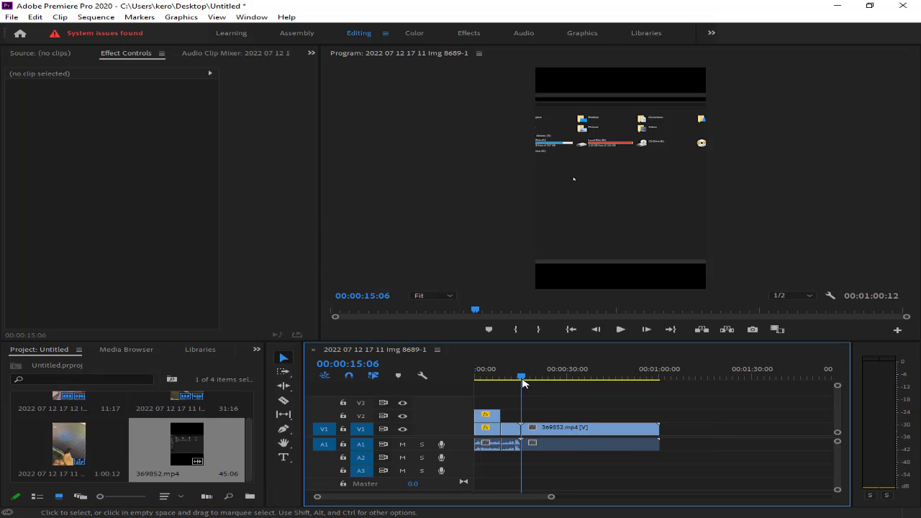
Play the sequence from its beginning and change its frame to a horizontal format in the sequence settings
{"action": "left_click_drag", "start_coordinate": [522, 378], "coordinate": [237, 437]}
{"action": "key", "text": "space"}
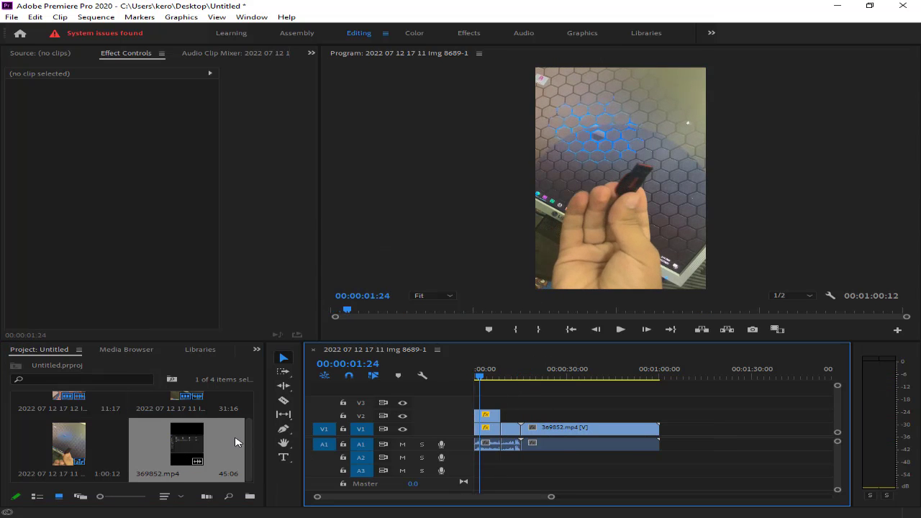
{"action": "left_click", "coordinate": [95, 17]}
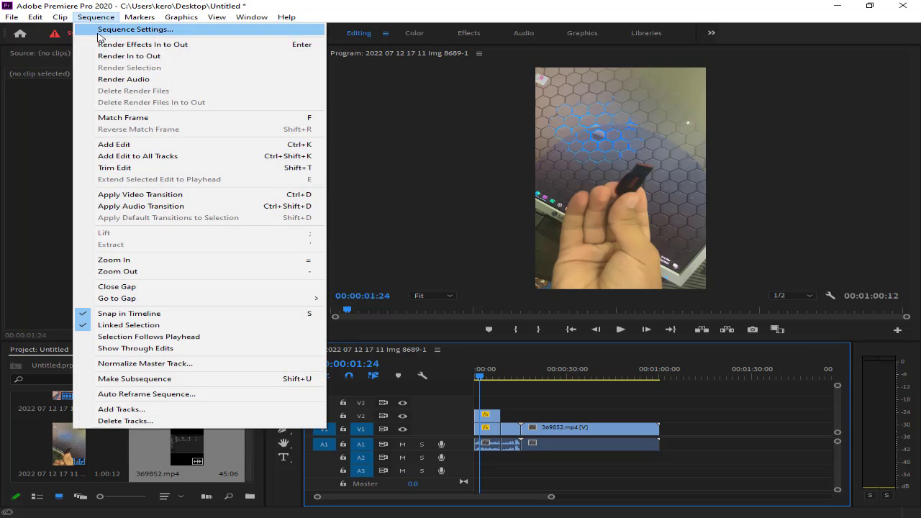
{"action": "left_click", "coordinate": [118, 26]}
{"action": "left_click", "coordinate": [550, 442]}
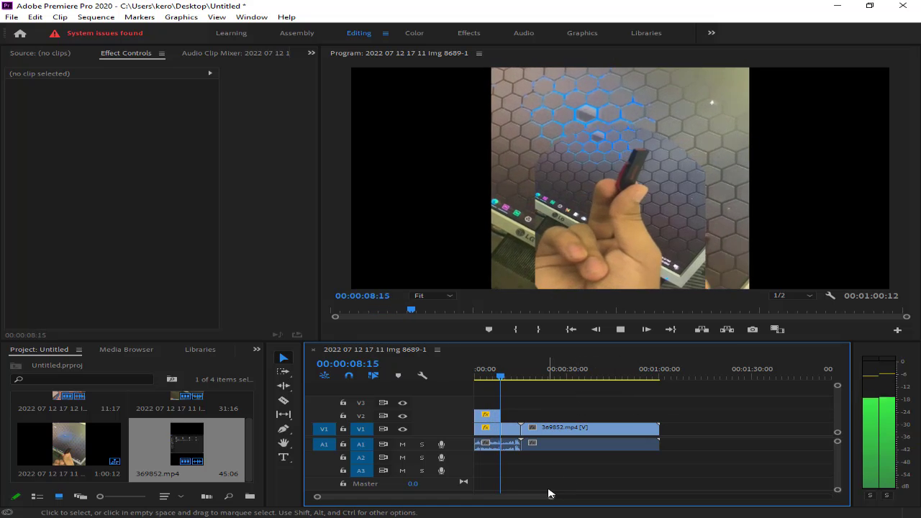
Split the second phone clip at about 00:00:11 on the timeline and raise its first part's audio gain by 10 dB
{"action": "left_click_drag", "start_coordinate": [551, 496], "coordinate": [518, 498]}
{"action": "key", "text": "space"}
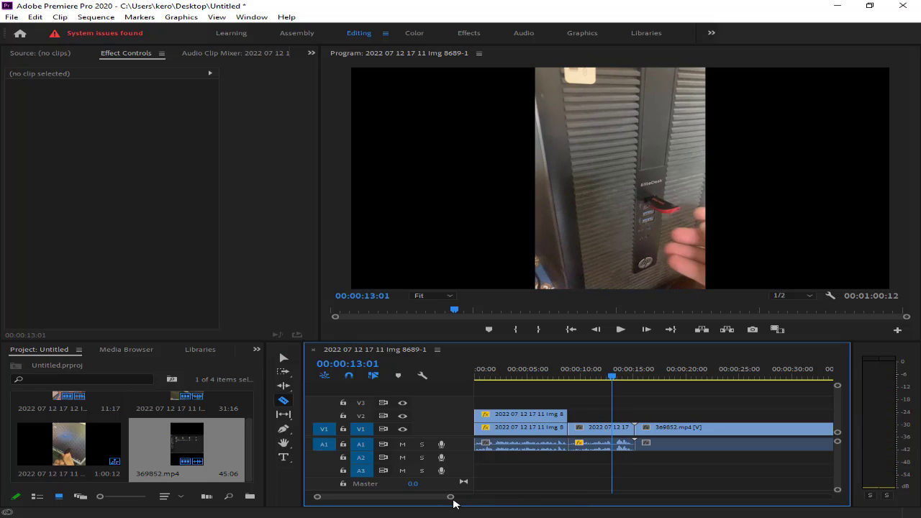
{"action": "left_click_drag", "start_coordinate": [452, 497], "coordinate": [408, 497]}
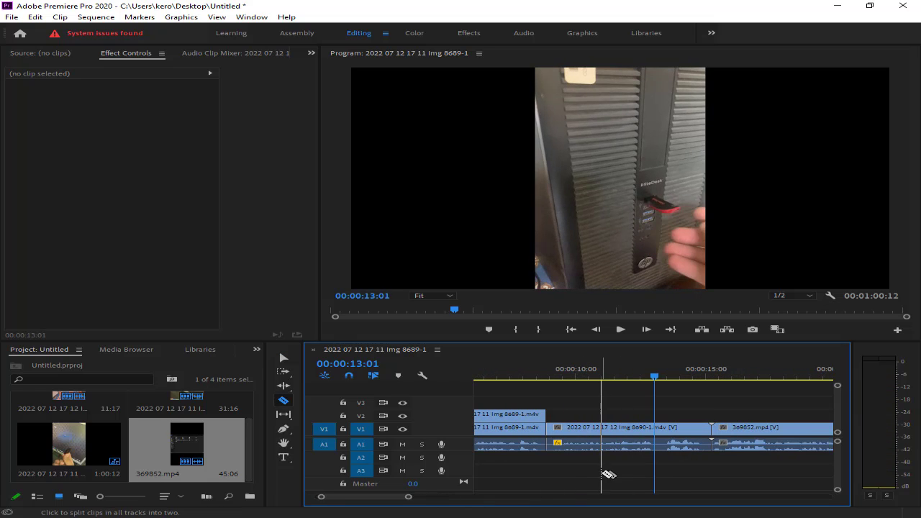
{"action": "key", "text": "v"}
{"action": "left_click", "coordinate": [592, 447]}
{"action": "type", "text": "g"}
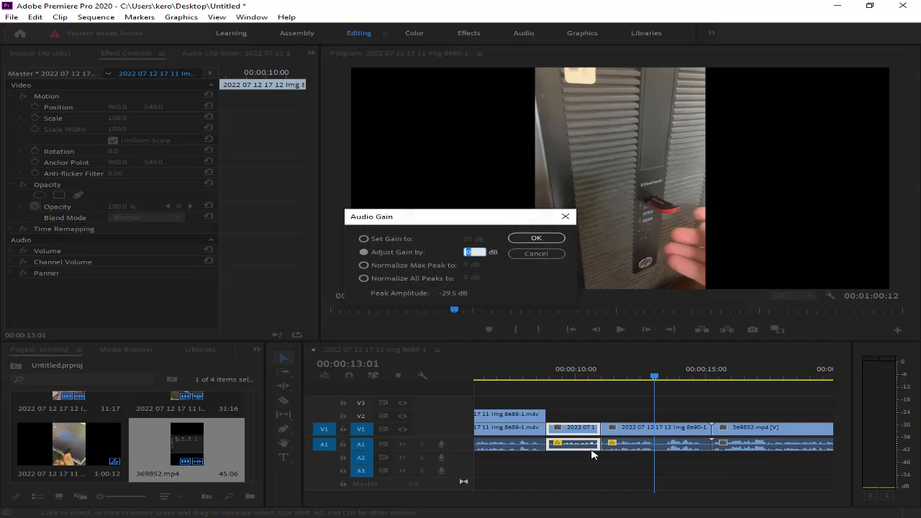
{"action": "type", "text": "10"}
{"action": "key", "text": "Return"}
Play the boosted phone clip from 00:00:08:24, and replay the opening of the sequence to check the frame
{"action": "left_click", "coordinate": [544, 377]}
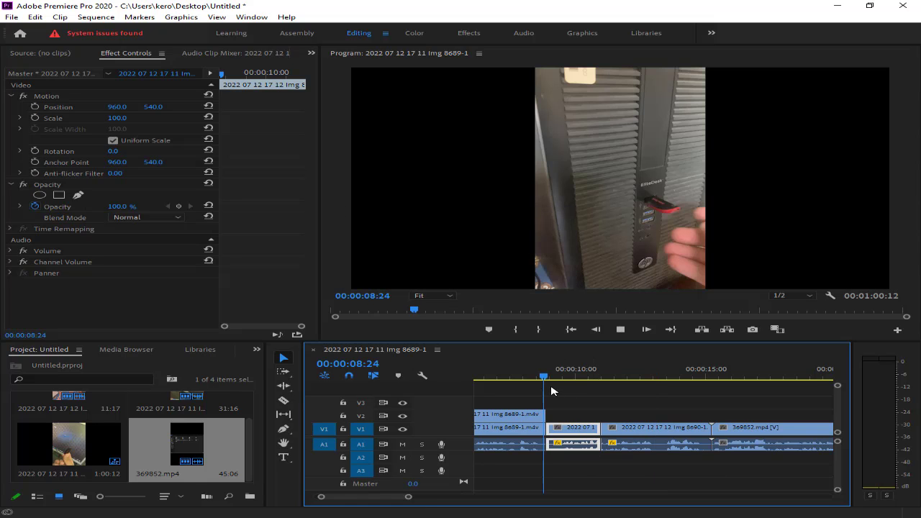
{"action": "key", "text": "space"}
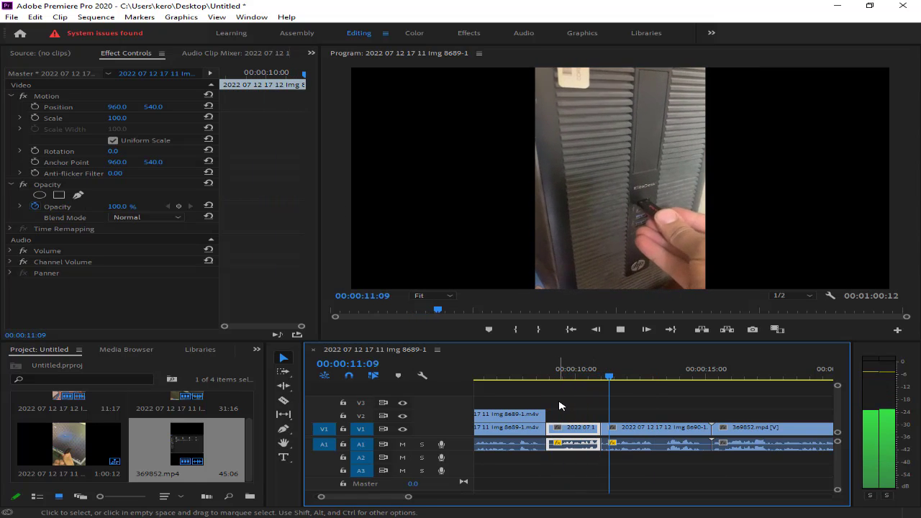
{"action": "left_click", "coordinate": [634, 207]}
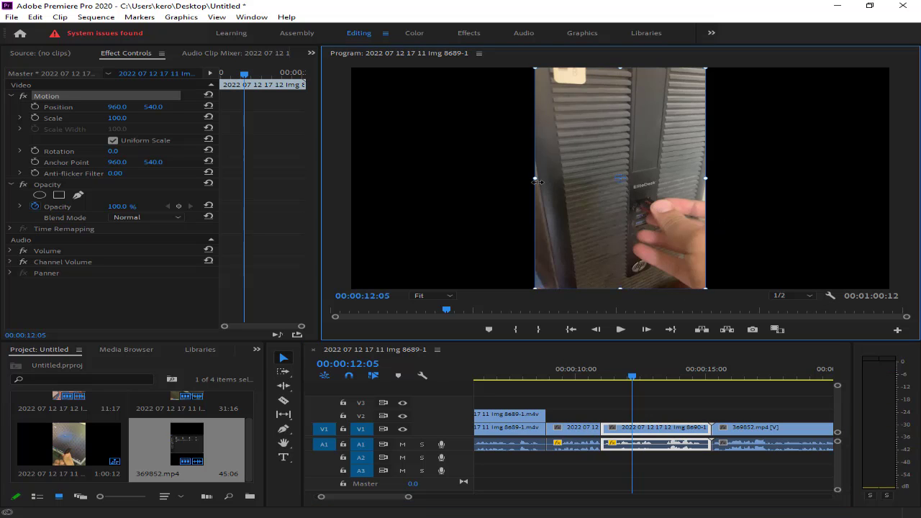
{"action": "key", "text": "space"}
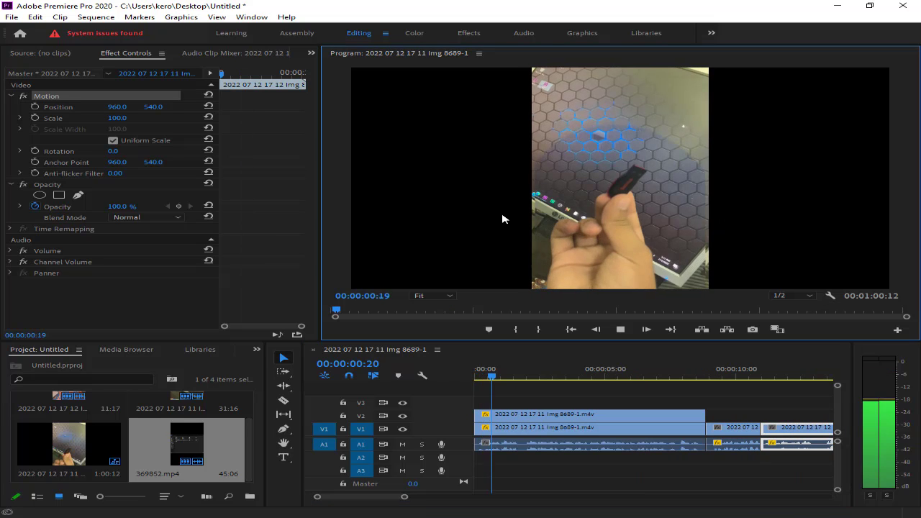
{"action": "key", "text": "space"}
Change the sequence frame size to a vertical 1080 by 1920
{"action": "left_click", "coordinate": [96, 17]}
{"action": "left_click", "coordinate": [115, 29]}
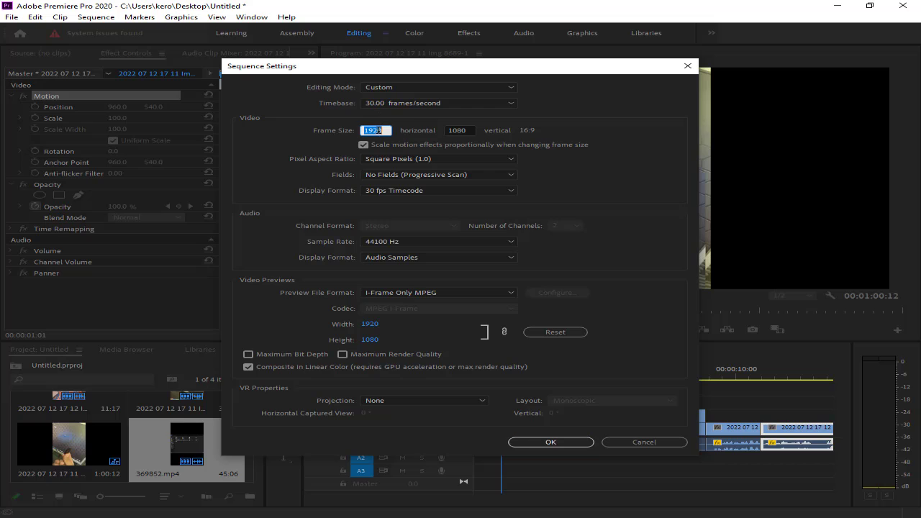
{"action": "left_click", "coordinate": [467, 128]}
{"action": "type", "text": "1920"}
{"action": "key", "text": "Return"}
{"action": "key", "text": "Return"}
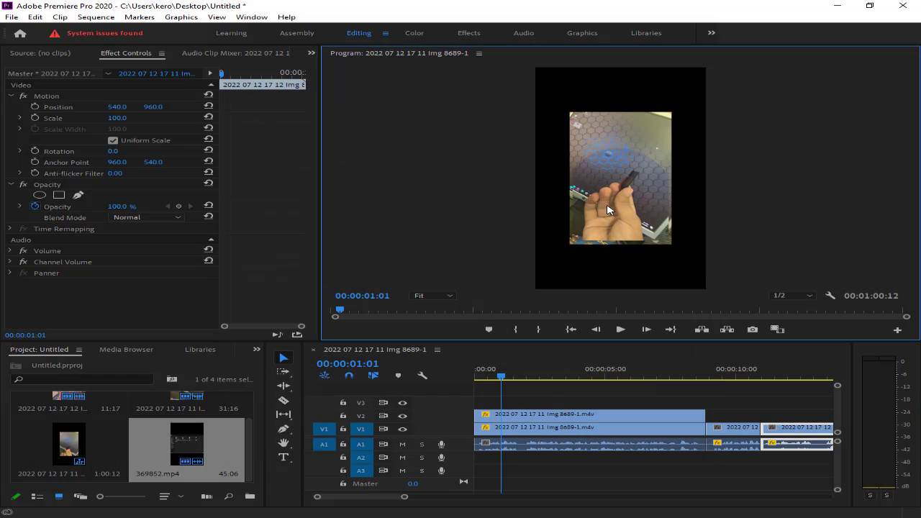
Scale the masked V2 clip to 177.7 and, at 00:00:01:01, keyframe the scale of the V1 background clip at 174.7
{"action": "left_click", "coordinate": [603, 207]}
{"action": "left_click_drag", "start_coordinate": [563, 104], "coordinate": [536, 67]}
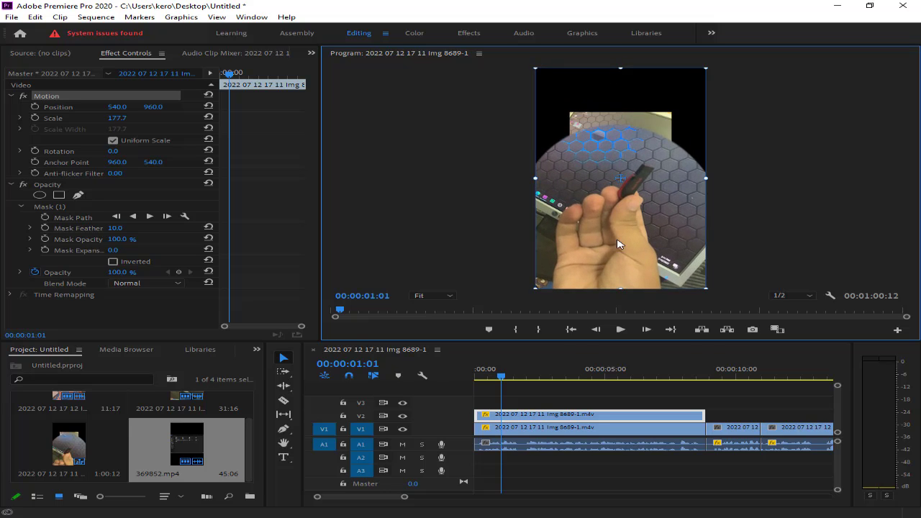
{"action": "left_click", "coordinate": [527, 427]}
{"action": "left_click", "coordinate": [651, 120]}
{"action": "left_click", "coordinate": [581, 428]}
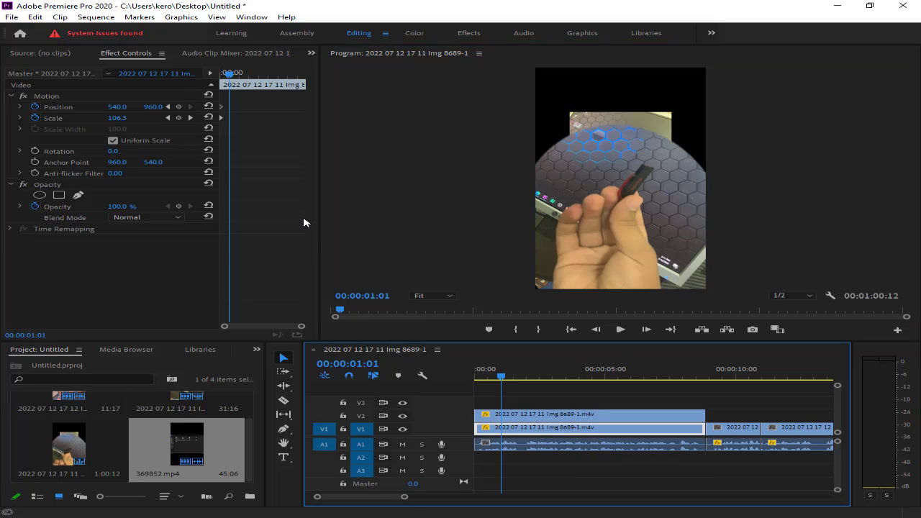
{"action": "left_click_drag", "start_coordinate": [559, 429], "coordinate": [561, 406]}
{"action": "left_click", "coordinate": [586, 144]}
{"action": "left_click_drag", "start_coordinate": [569, 113], "coordinate": [533, 71]}
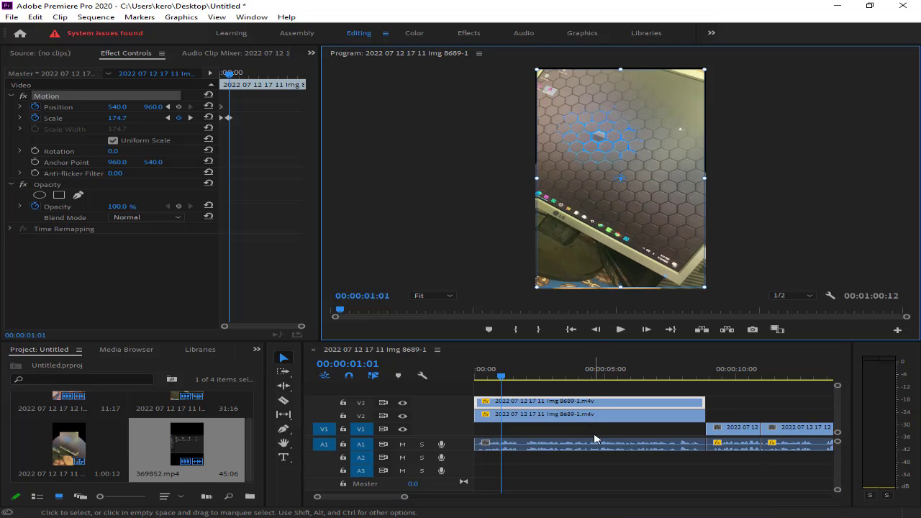
{"action": "left_click_drag", "start_coordinate": [590, 404], "coordinate": [506, 436]}
Play the sequence up to 00:00:05:24 and enlarge the masked V2 clip to a scale of 178.5
{"action": "left_click", "coordinate": [506, 445]}
{"action": "key", "text": "space"}
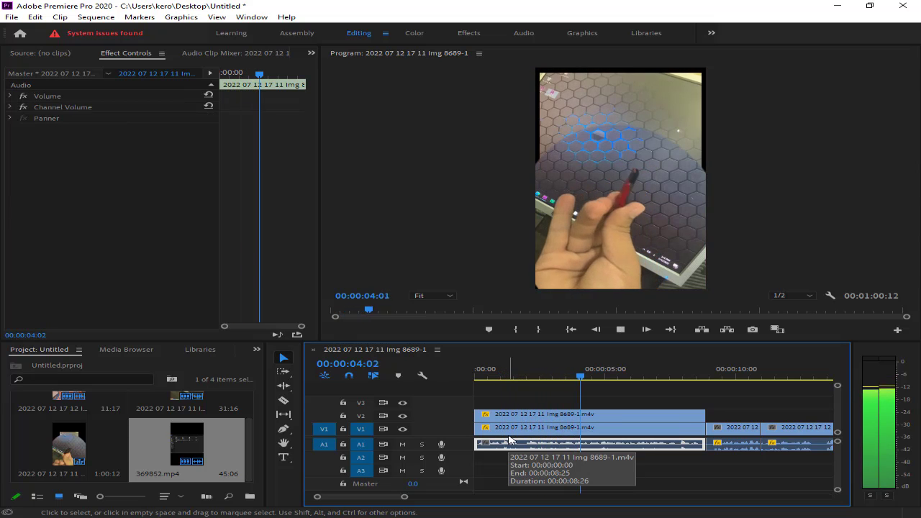
{"action": "left_click", "coordinate": [562, 417]}
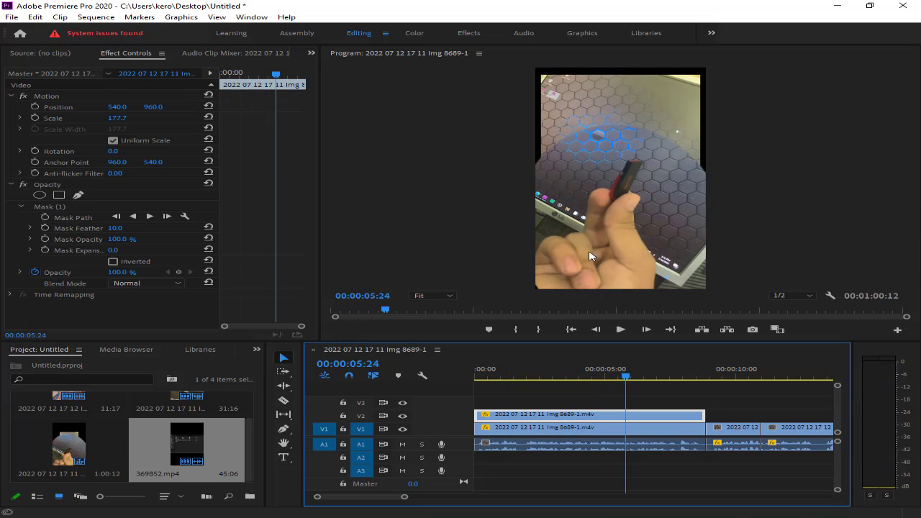
{"action": "left_click", "coordinate": [622, 105]}
{"action": "left_click_drag", "start_coordinate": [528, 66], "coordinate": [507, 67]}
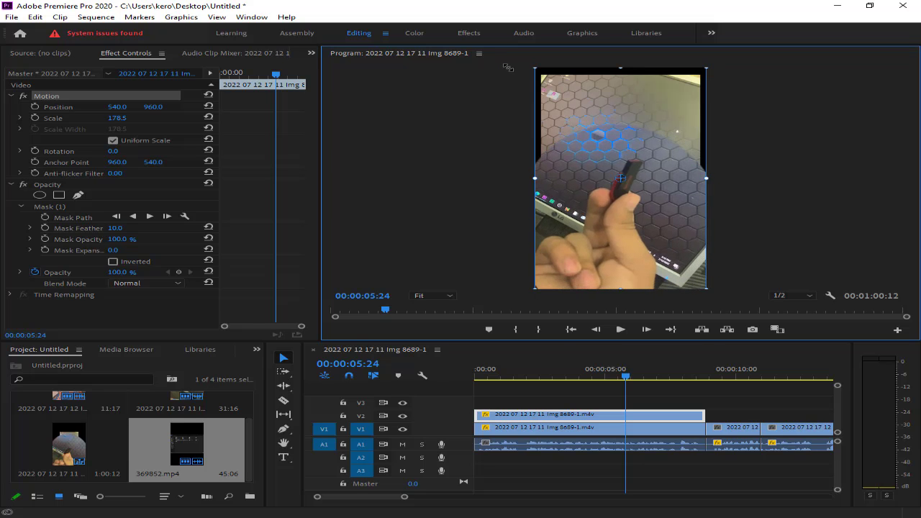
Lift the V1 background clip to V3 and remove all of its Position and Scale keyframes
{"action": "left_click_drag", "start_coordinate": [612, 428], "coordinate": [612, 402]}
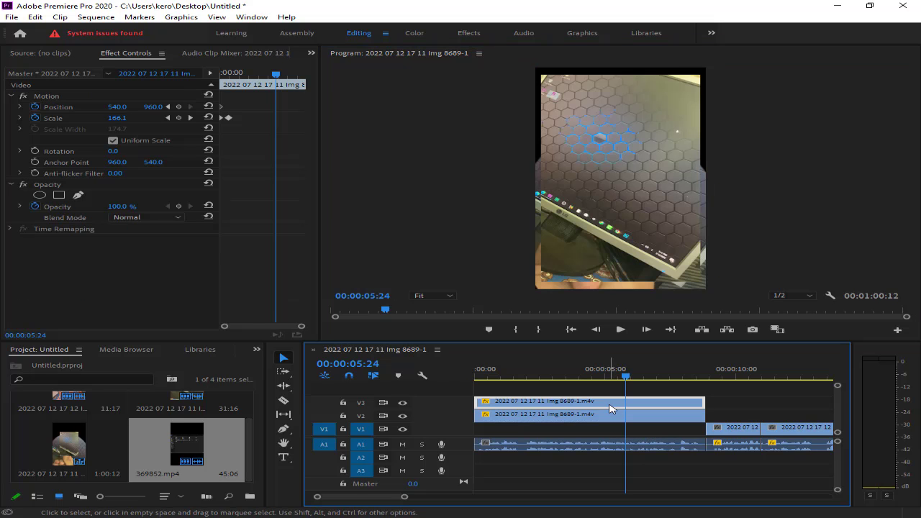
{"action": "left_click_drag", "start_coordinate": [528, 70], "coordinate": [425, 8]}
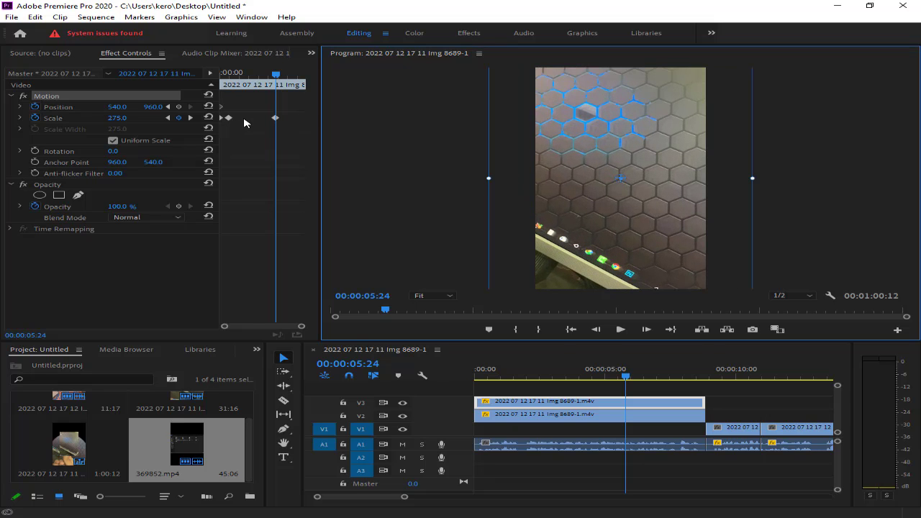
{"action": "left_click", "coordinate": [276, 120]}
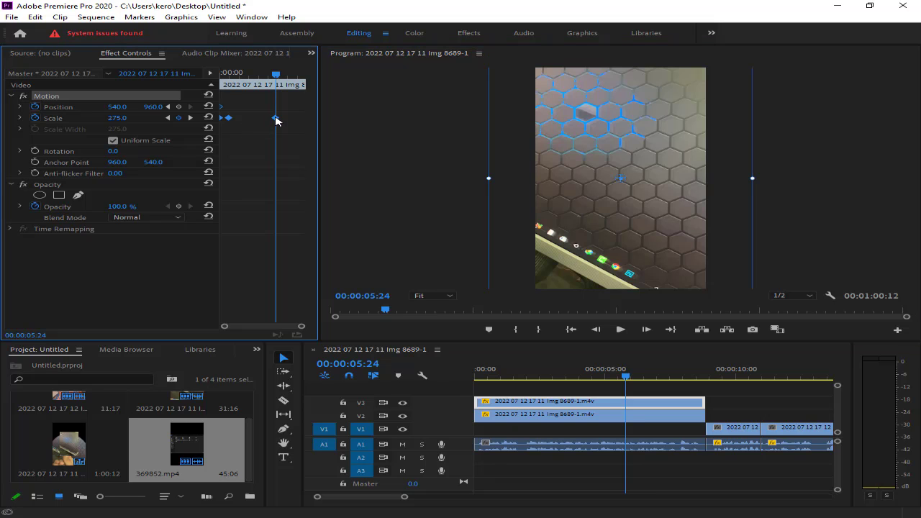
{"action": "key", "text": "Delete"}
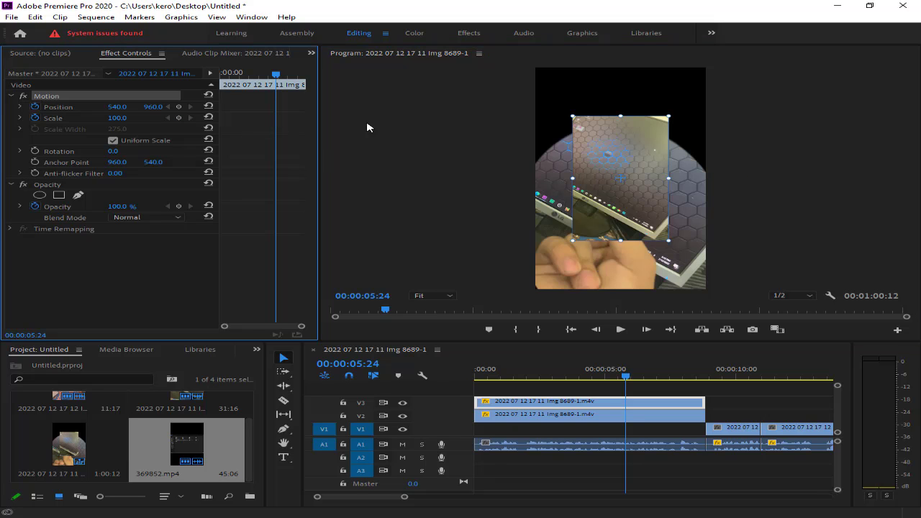
{"action": "left_click", "coordinate": [35, 107]}
{"action": "left_click", "coordinate": [34, 117]}
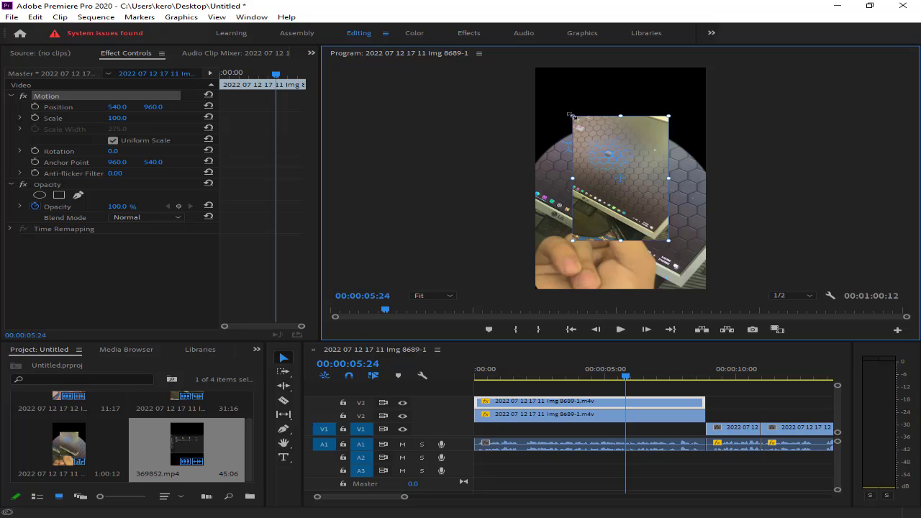
Scale the background clip on V3 to 184.5 and start Position and Scale keyframes with these values
{"action": "left_click_drag", "start_coordinate": [573, 116], "coordinate": [460, 64]}
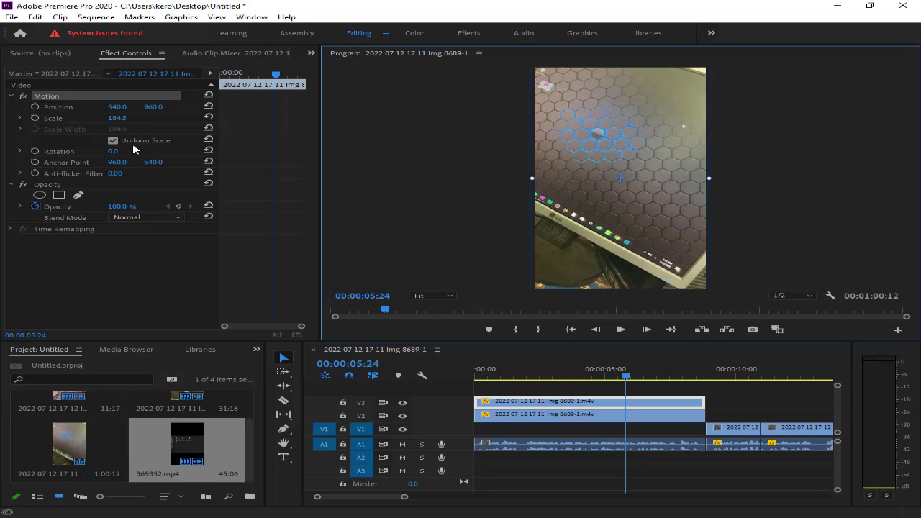
{"action": "left_click", "coordinate": [35, 107]}
{"action": "left_click", "coordinate": [34, 117]}
Keyframe the background clip's horizontal Position at 527.0 and its Scale at 241.5 for a gradual zoom-in
{"action": "key", "text": "space"}
{"action": "key", "text": "space"}
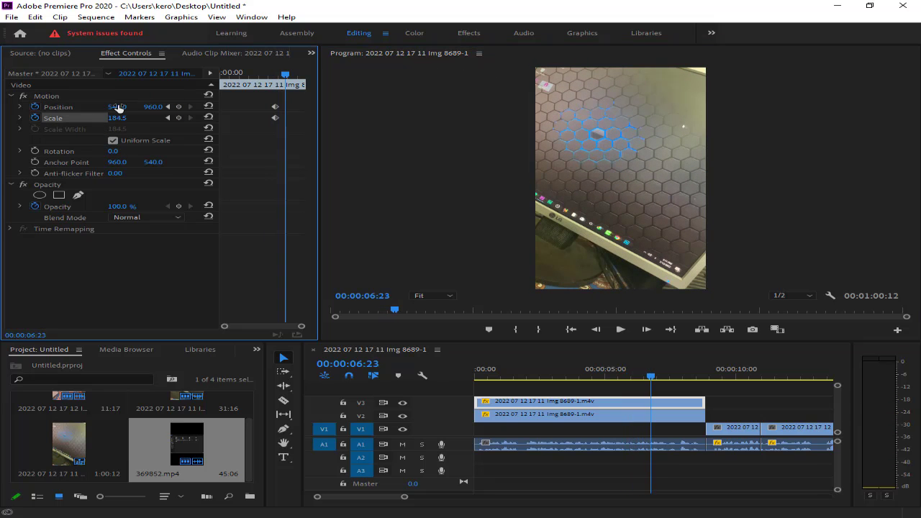
{"action": "left_click_drag", "start_coordinate": [117, 106], "coordinate": [157, 117]}
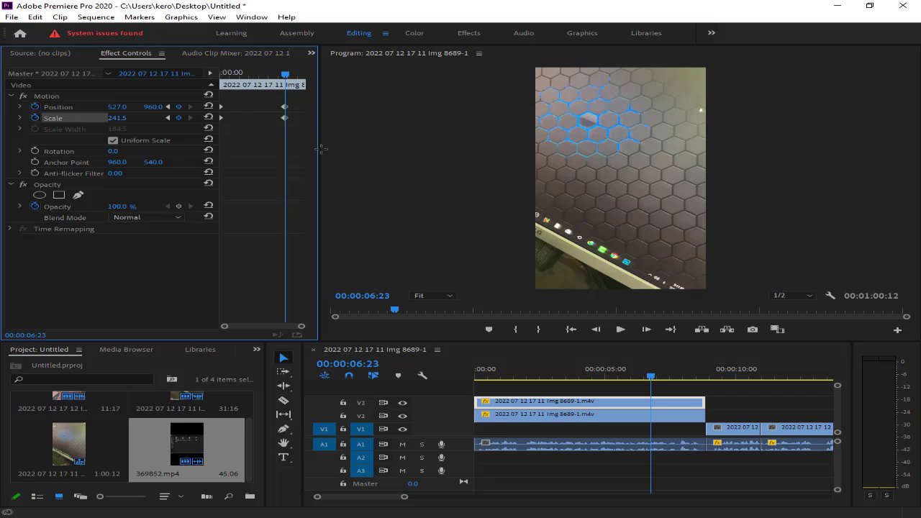
Return the background clip to V1 beneath the masked copy and play the sequence from its beginning
{"action": "left_click_drag", "start_coordinate": [584, 415], "coordinate": [584, 430]}
{"action": "left_click_drag", "start_coordinate": [528, 380], "coordinate": [483, 386]}
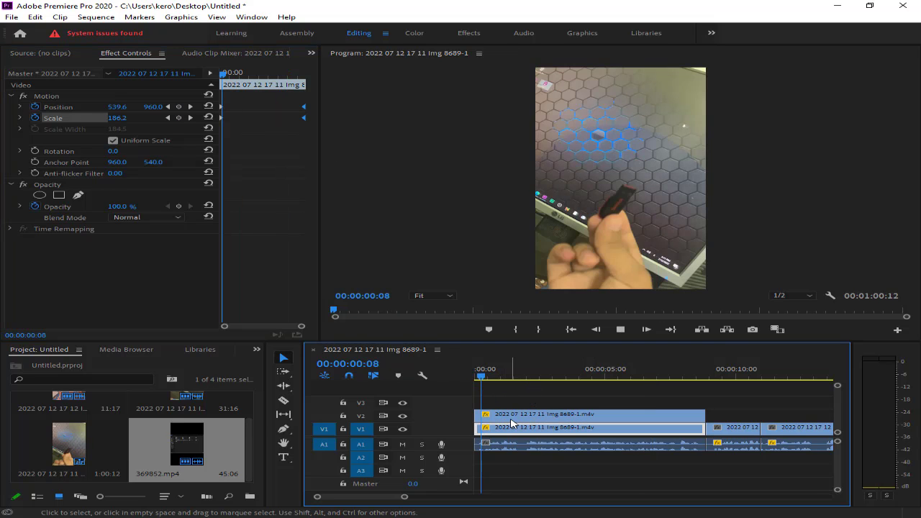
{"action": "key", "text": "space"}
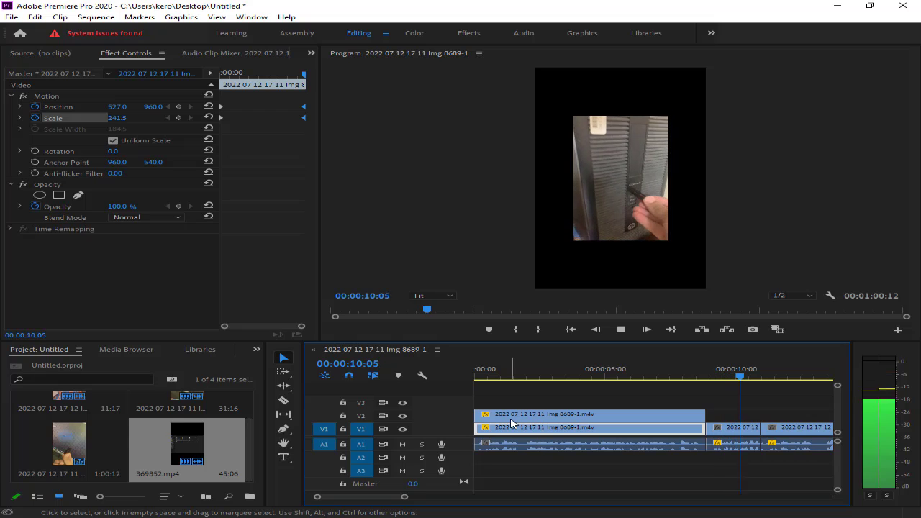
{"action": "key", "text": "space"}
Enlarge the two parts of the split phone clip to scales of 177.7 and 176.0 to fill the vertical frame
{"action": "left_click", "coordinate": [720, 426]}
{"action": "double_click", "coordinate": [616, 187]}
{"action": "left_click_drag", "start_coordinate": [573, 116], "coordinate": [520, 68]}
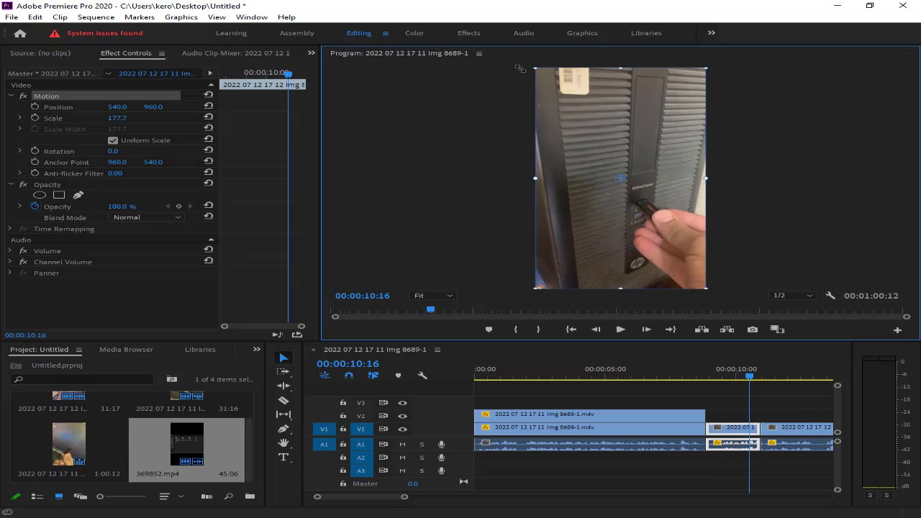
{"action": "key", "text": "space"}
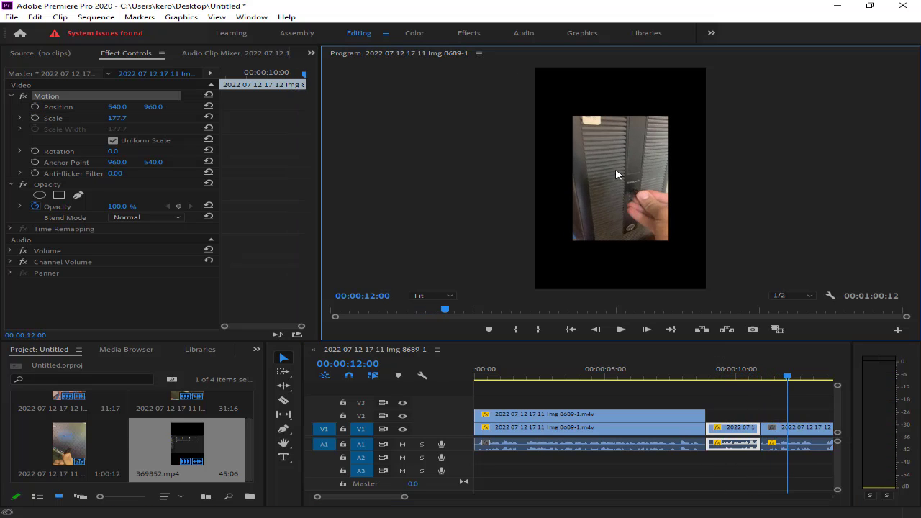
{"action": "left_click", "coordinate": [610, 190]}
{"action": "left_click_drag", "start_coordinate": [572, 116], "coordinate": [536, 69]}
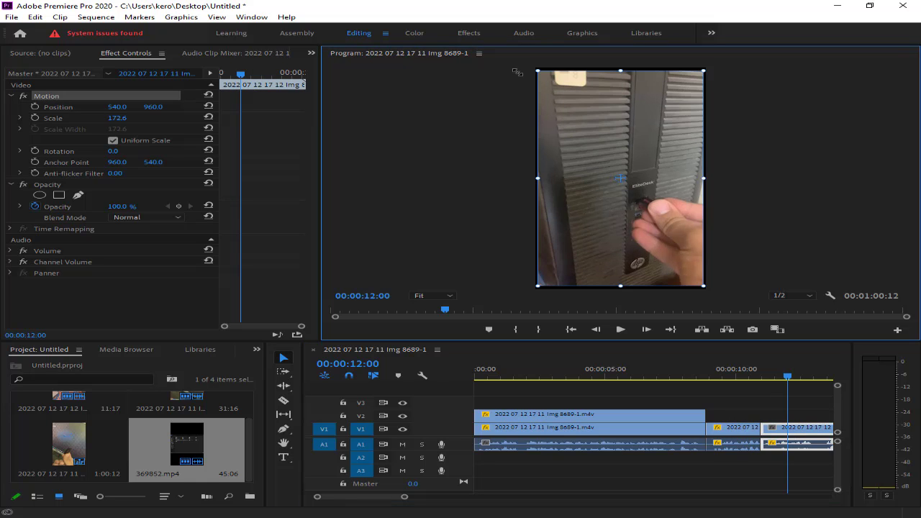
{"action": "key", "text": "space"}
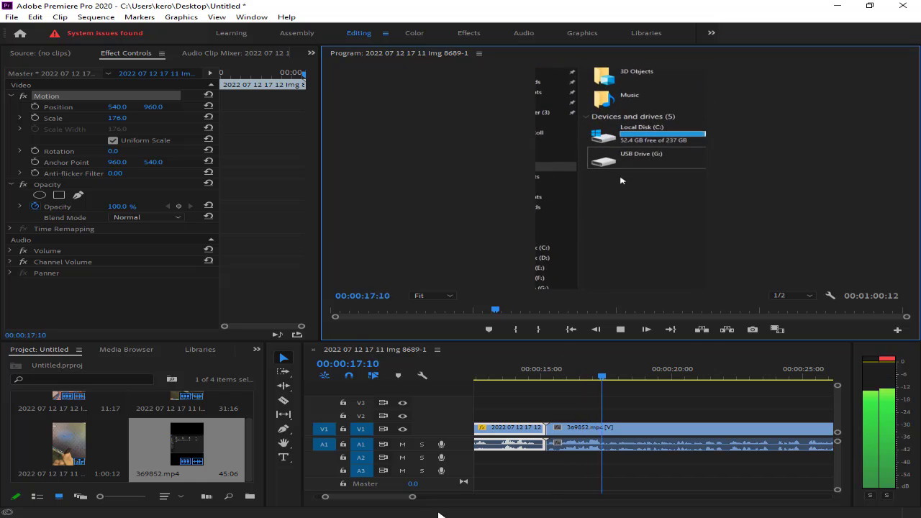
Select all the clips on A1 together and adjust their audio gain
{"action": "left_click_drag", "start_coordinate": [412, 496], "coordinate": [559, 498]}
{"action": "left_click_drag", "start_coordinate": [671, 468], "coordinate": [472, 448]}
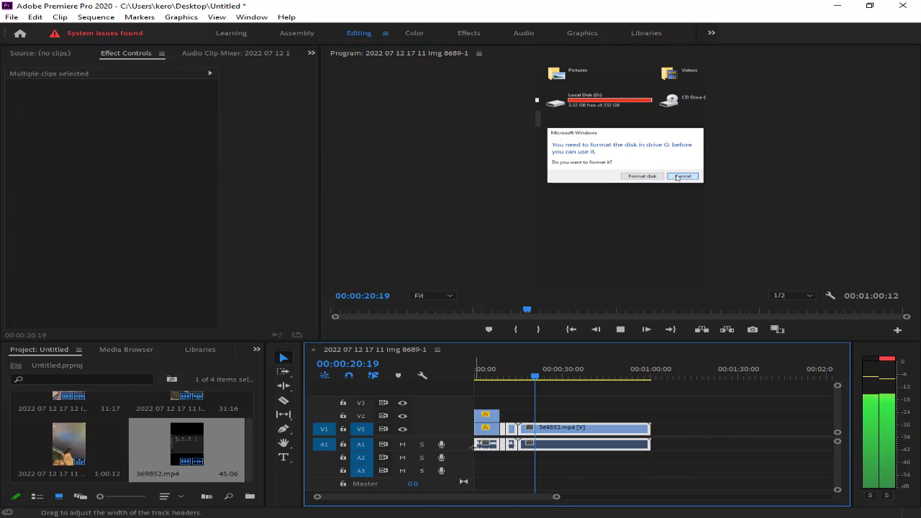
{"action": "key", "text": "g"}
{"action": "key", "text": "Return"}
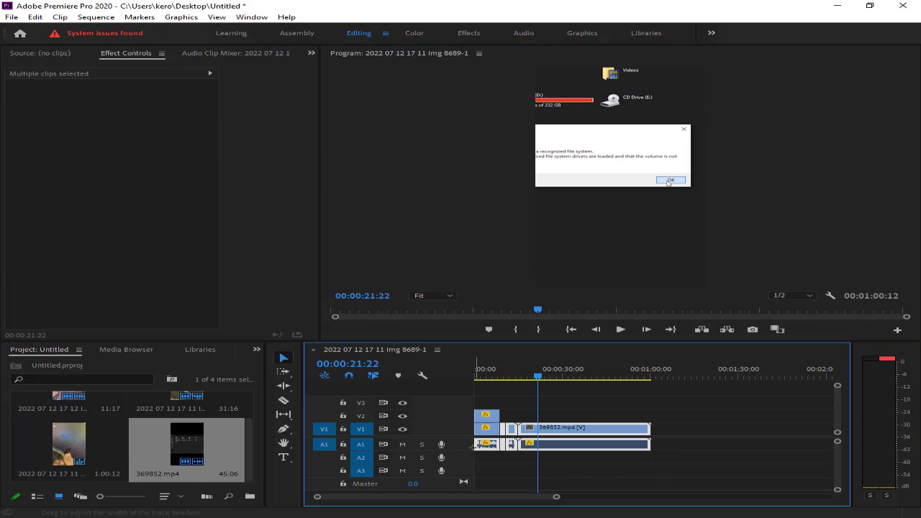
Open the Windows playback device list to choose the sound output, and deselect all the timeline clips
{"action": "left_click", "coordinate": [812, 517]}
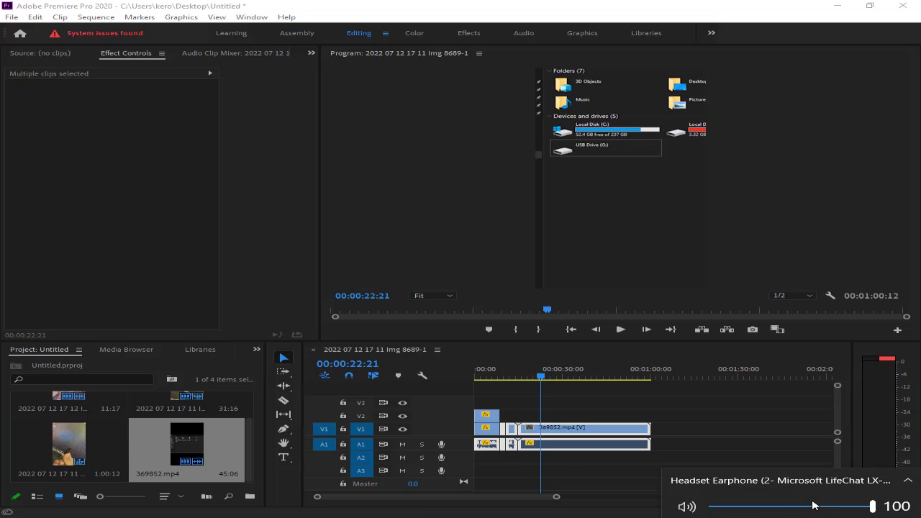
{"action": "left_click", "coordinate": [815, 479]}
{"action": "left_click", "coordinate": [817, 474]}
{"action": "left_click", "coordinate": [760, 476]}
{"action": "left_click", "coordinate": [760, 458]}
{"action": "left_click", "coordinate": [684, 402]}
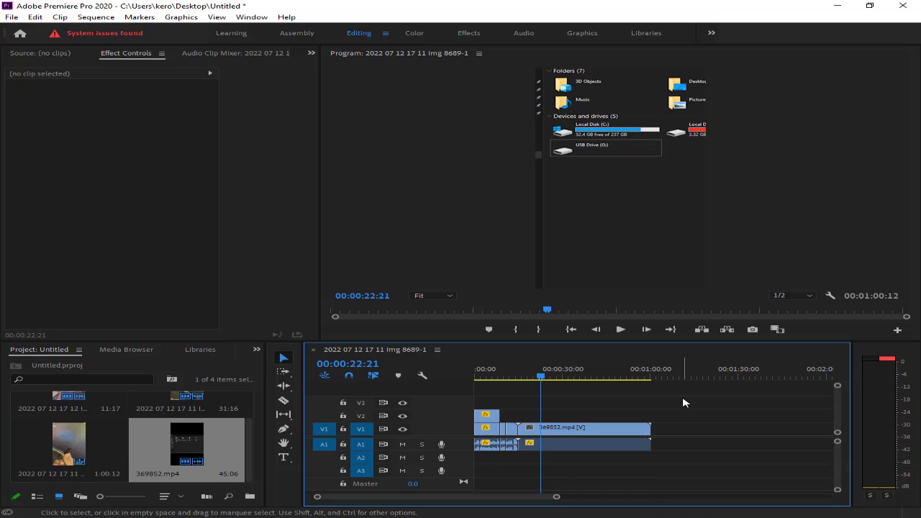
Play the screen recording part of the sequence from 00:00:22:21 to review its picture and sound
{"action": "key", "text": "space"}
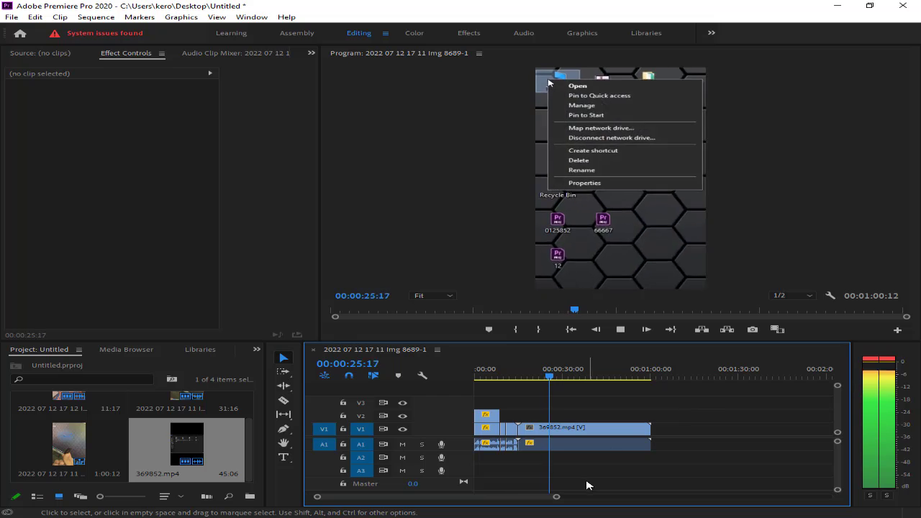
{"action": "left_click_drag", "start_coordinate": [555, 496], "coordinate": [480, 498]}
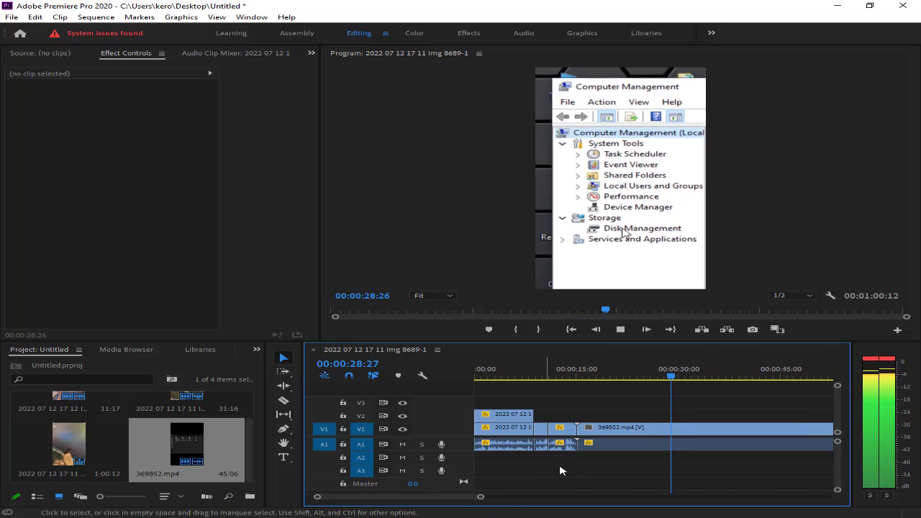
Stop playback, select all the timeline clips and open the media export settings for the sequence
{"action": "key", "text": "space"}
{"action": "key", "text": "ctrl+a"}
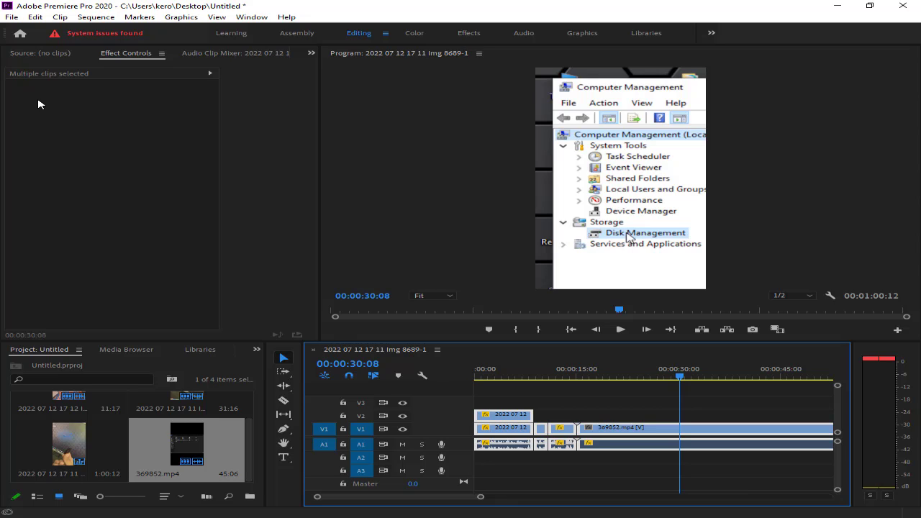
{"action": "left_click", "coordinate": [11, 16]}
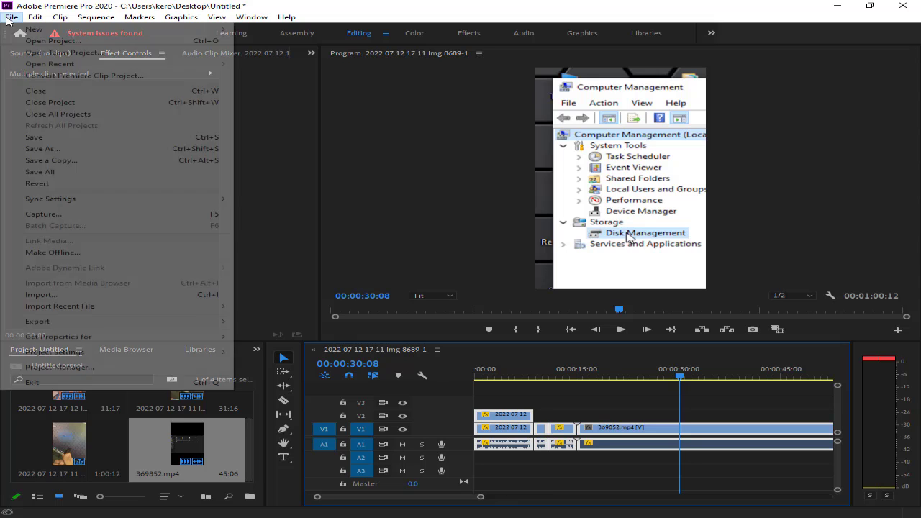
{"action": "mouse_move", "coordinate": [109, 341]}
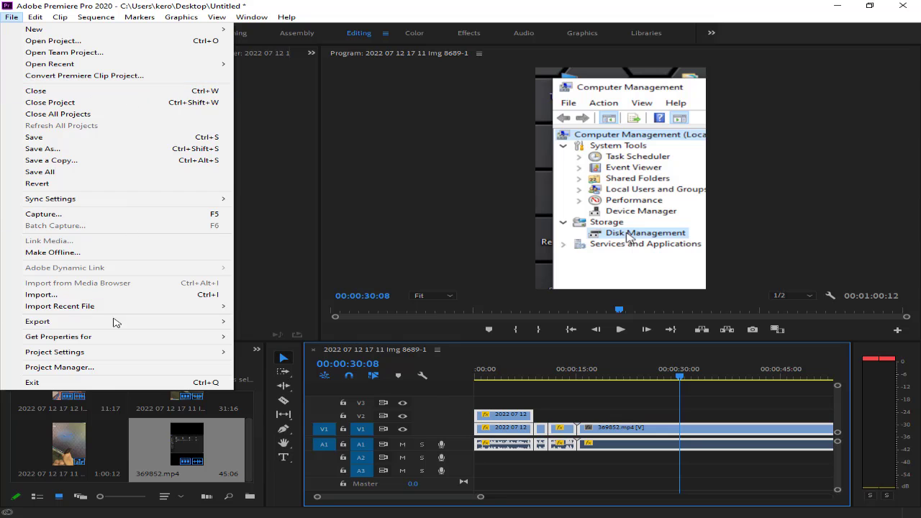
{"action": "mouse_move", "coordinate": [117, 321]}
{"action": "left_click", "coordinate": [365, 322]}
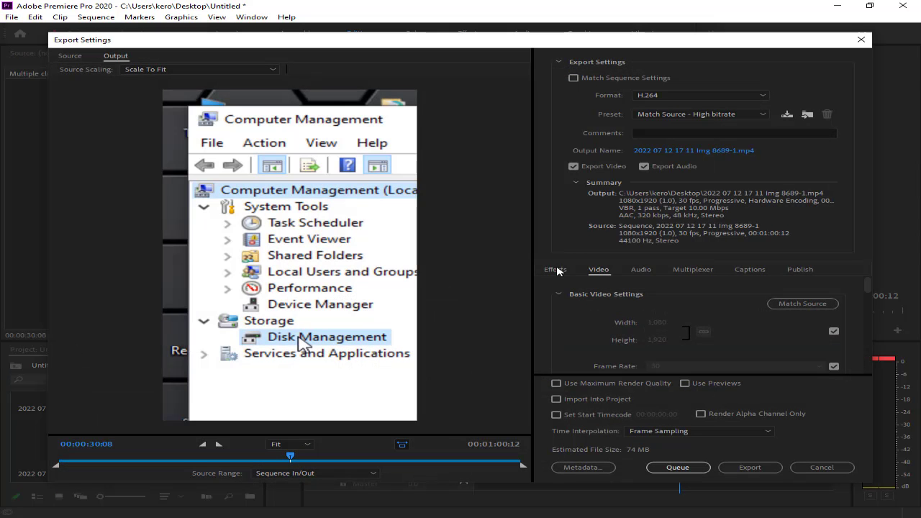
Name the export output file 1032132 and save it as an MP4 on the Desktop
{"action": "left_click", "coordinate": [687, 151]}
{"action": "type", "text": "1032132"}
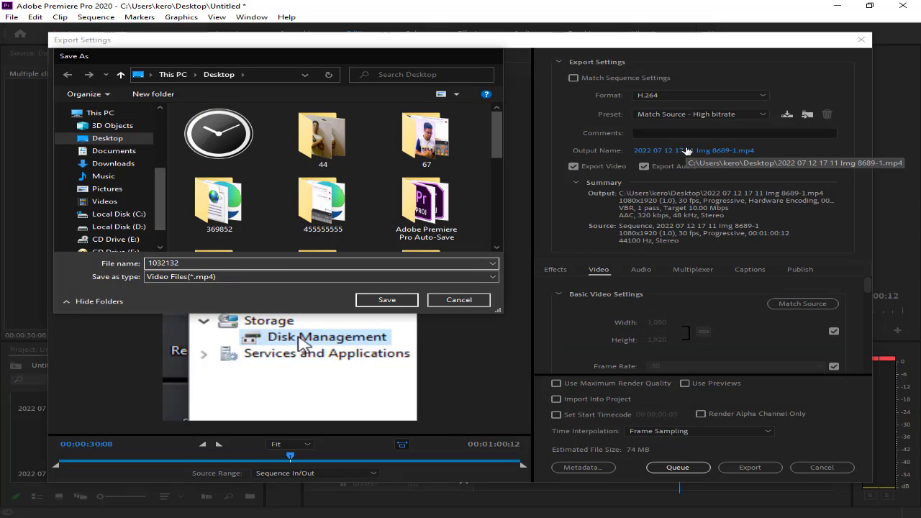
{"action": "key", "text": "Return"}
{"action": "left_click", "coordinate": [674, 149]}
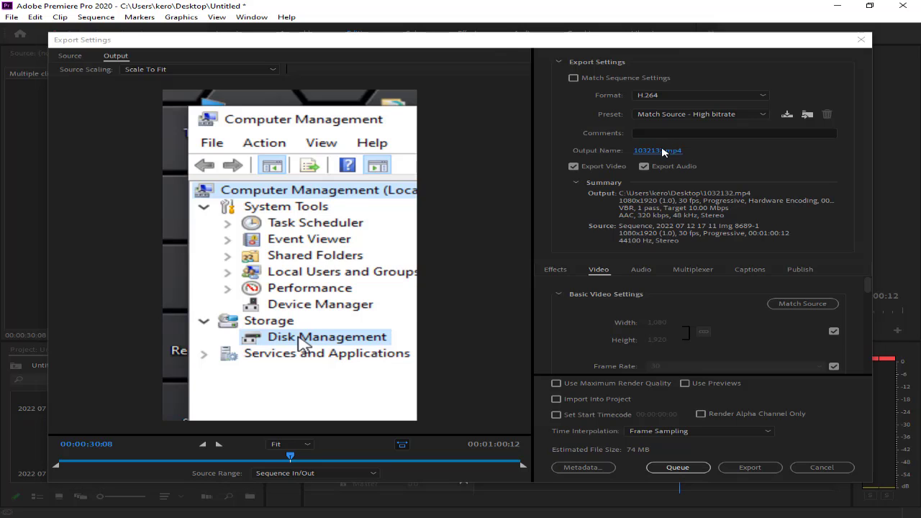
{"action": "left_click", "coordinate": [387, 300]}
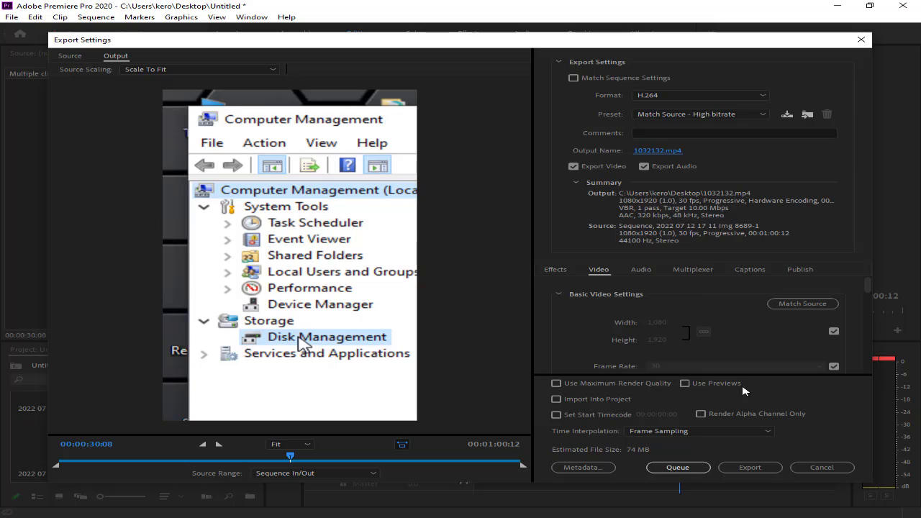
Review the export's basic video settings and its audio codec, sample rate and channels
{"action": "scroll", "coordinate": [855, 328], "scroll_direction": "down", "scroll_amount": 5}
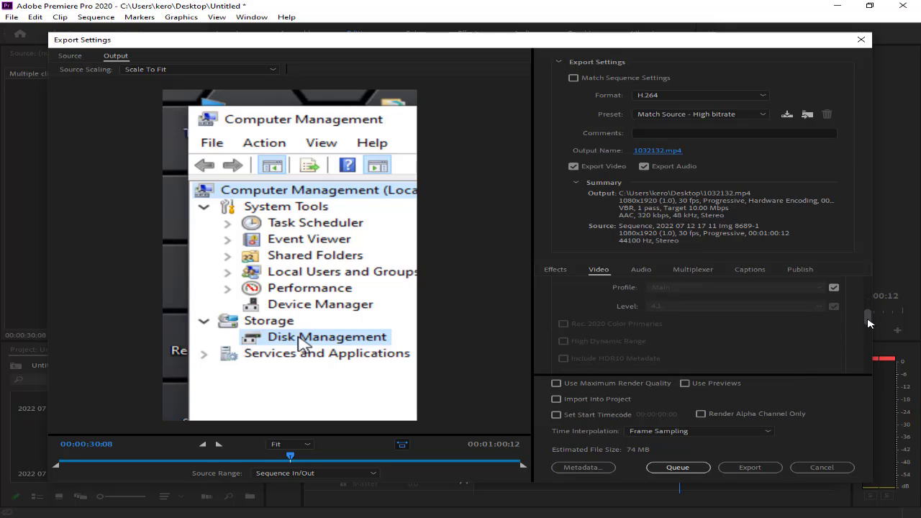
{"action": "left_click", "coordinate": [640, 272]}
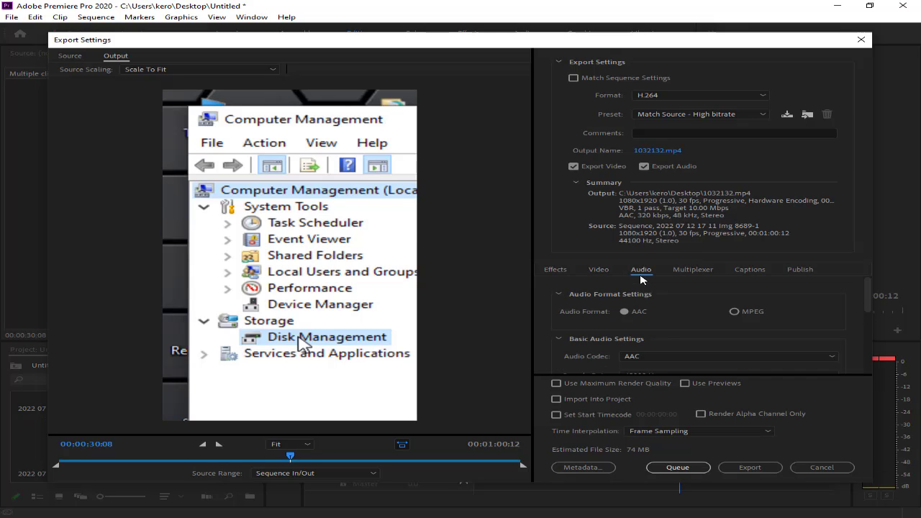
{"action": "scroll", "coordinate": [674, 316], "scroll_direction": "down", "scroll_amount": 3}
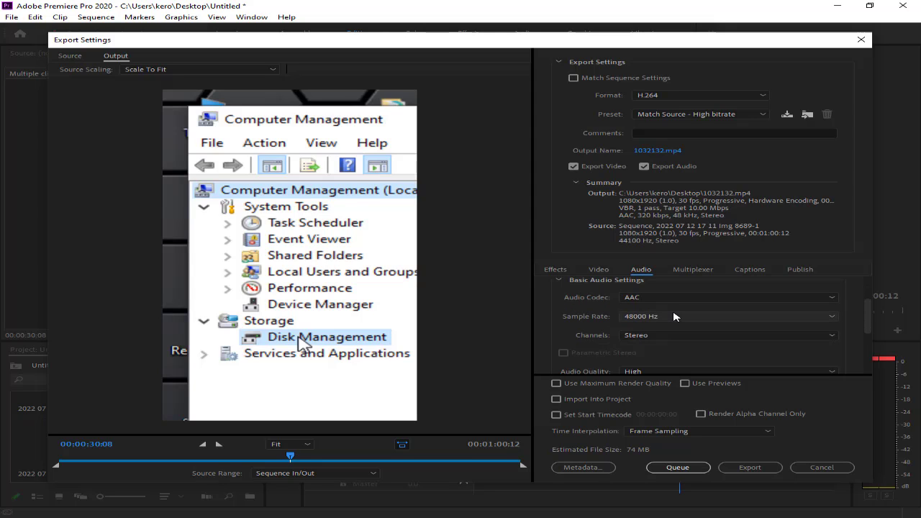
{"action": "scroll", "coordinate": [674, 317], "scroll_direction": "up", "scroll_amount": 1}
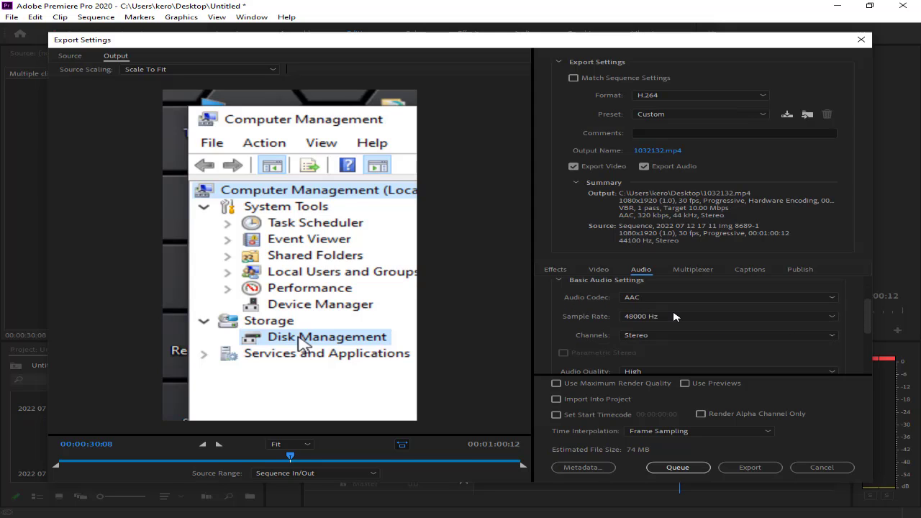
{"action": "left_click", "coordinate": [674, 316]}
{"action": "left_click", "coordinate": [674, 317]}
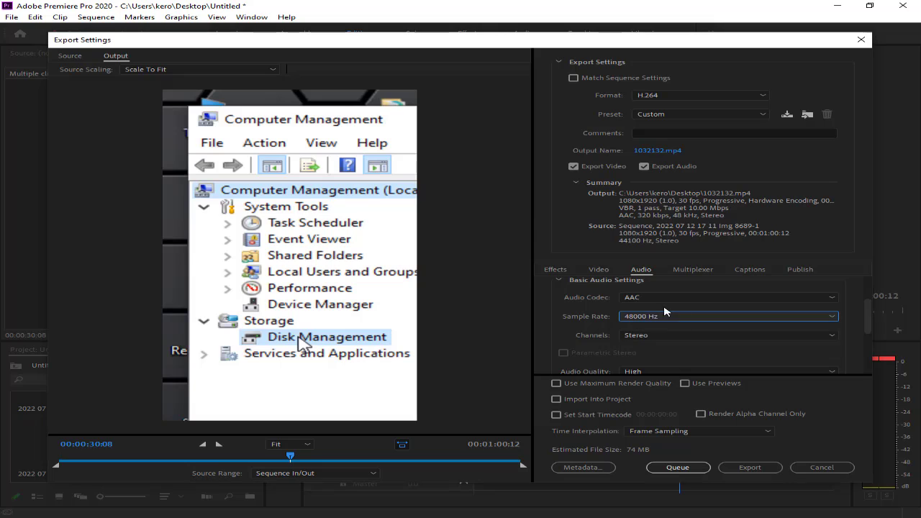
Set the video target bitrate to 5 Mbps with VBR, 1 pass encoding and start the export
{"action": "left_click", "coordinate": [598, 269]}
{"action": "scroll", "coordinate": [674, 336], "scroll_direction": "down", "scroll_amount": 5}
{"action": "scroll", "coordinate": [673, 336], "scroll_direction": "down", "scroll_amount": 6}
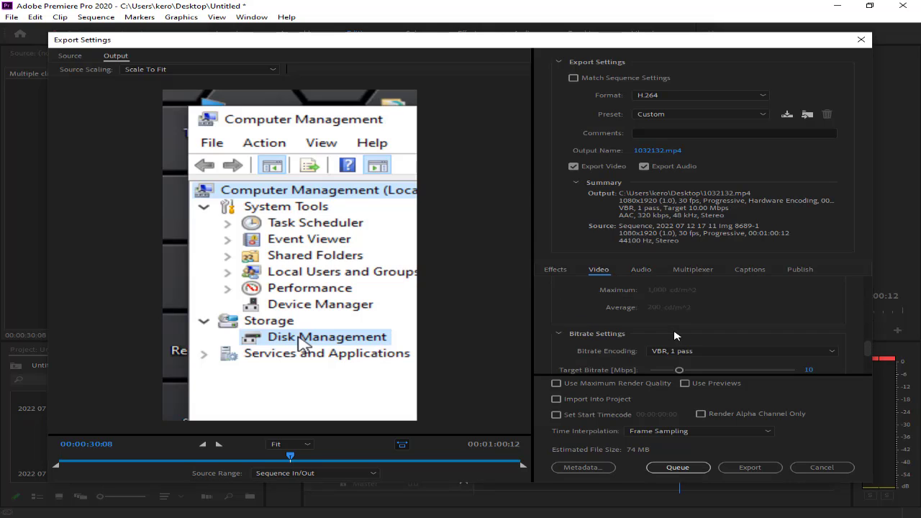
{"action": "scroll", "coordinate": [817, 324], "scroll_direction": "up", "scroll_amount": 1}
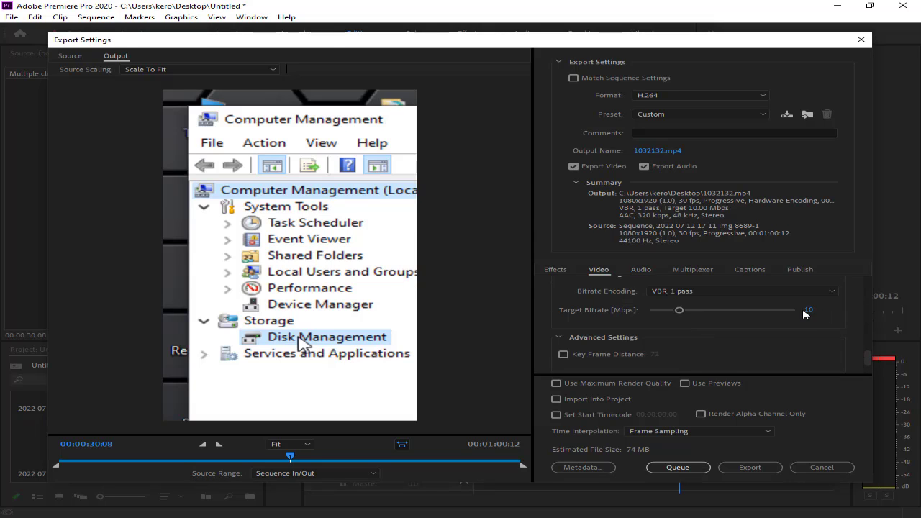
{"action": "left_click", "coordinate": [810, 310]}
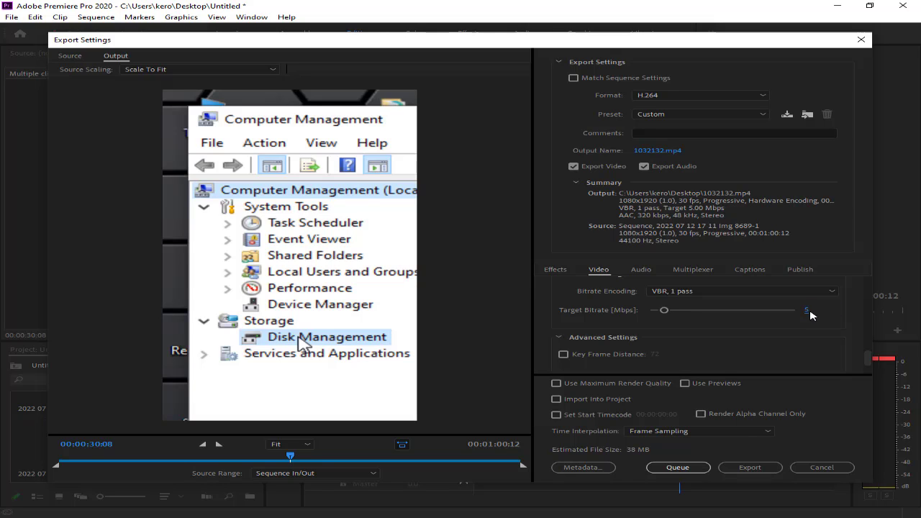
{"action": "left_click", "coordinate": [750, 467]}
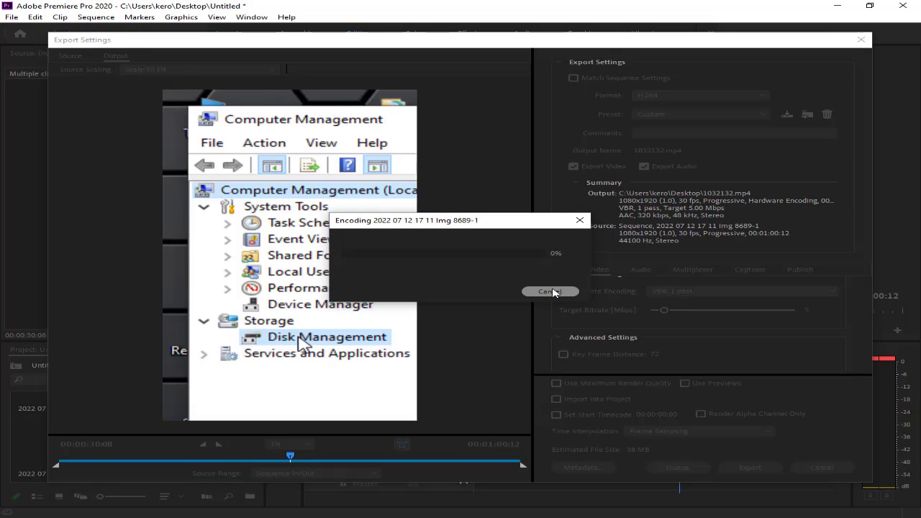